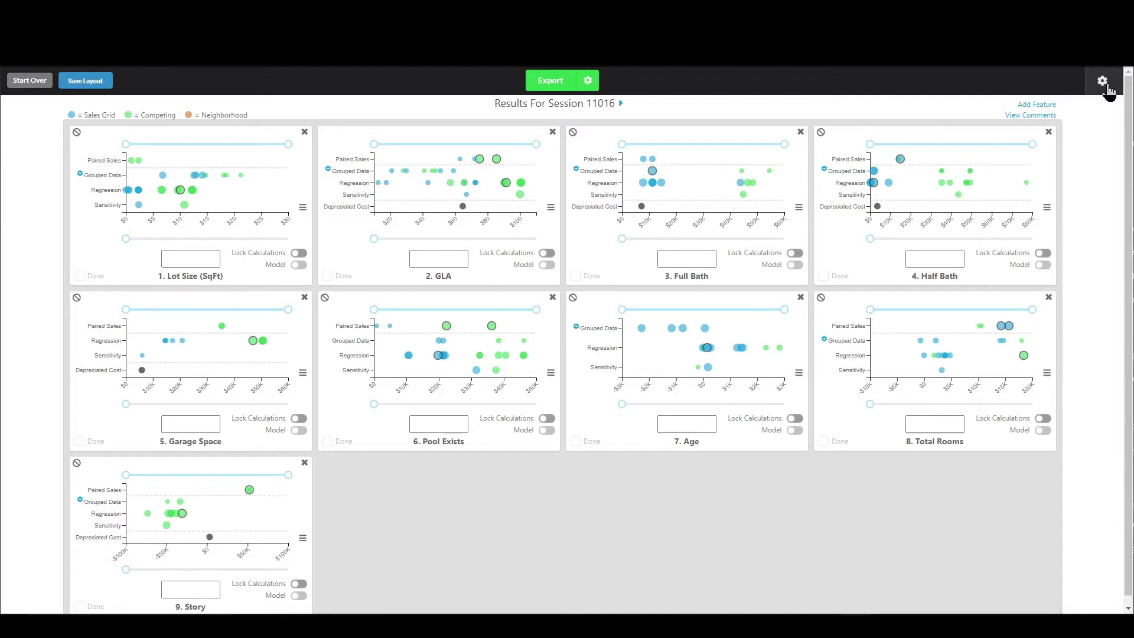
# Look through the settings gear menu twice without choosing anything
pyautogui.click(1103, 82)
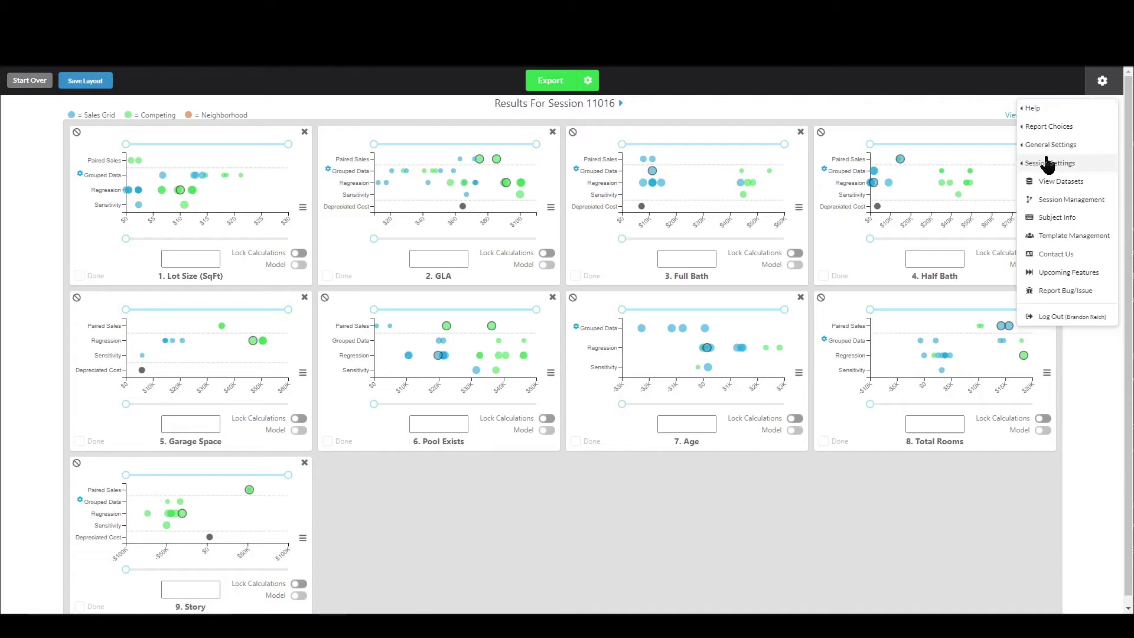
pyautogui.moveTo(1057, 170)
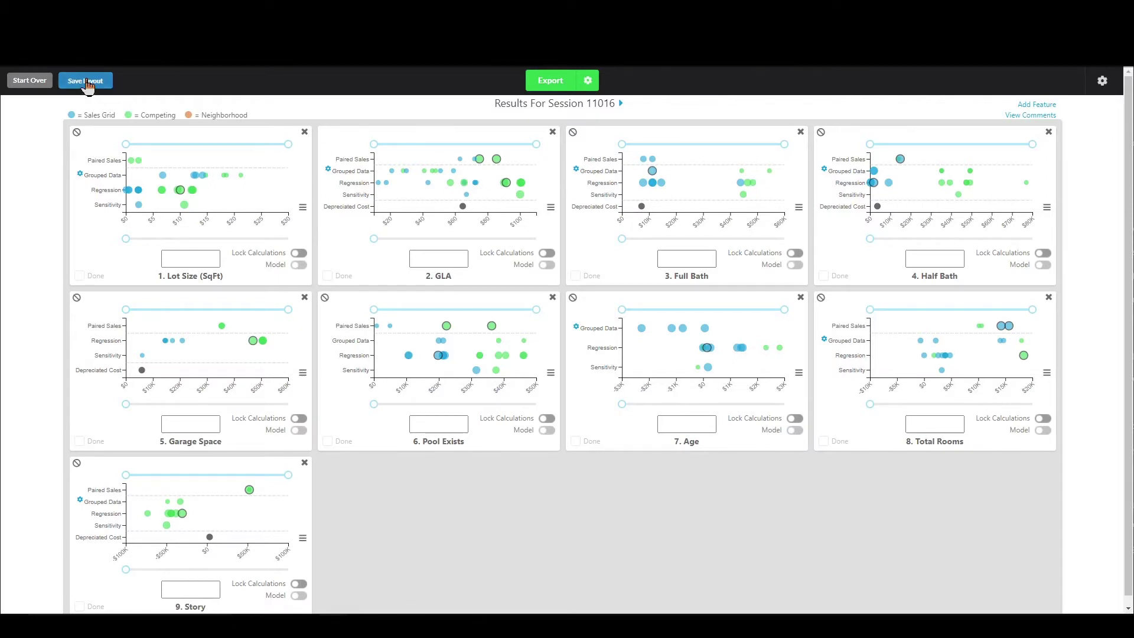
pyautogui.click(1102, 81)
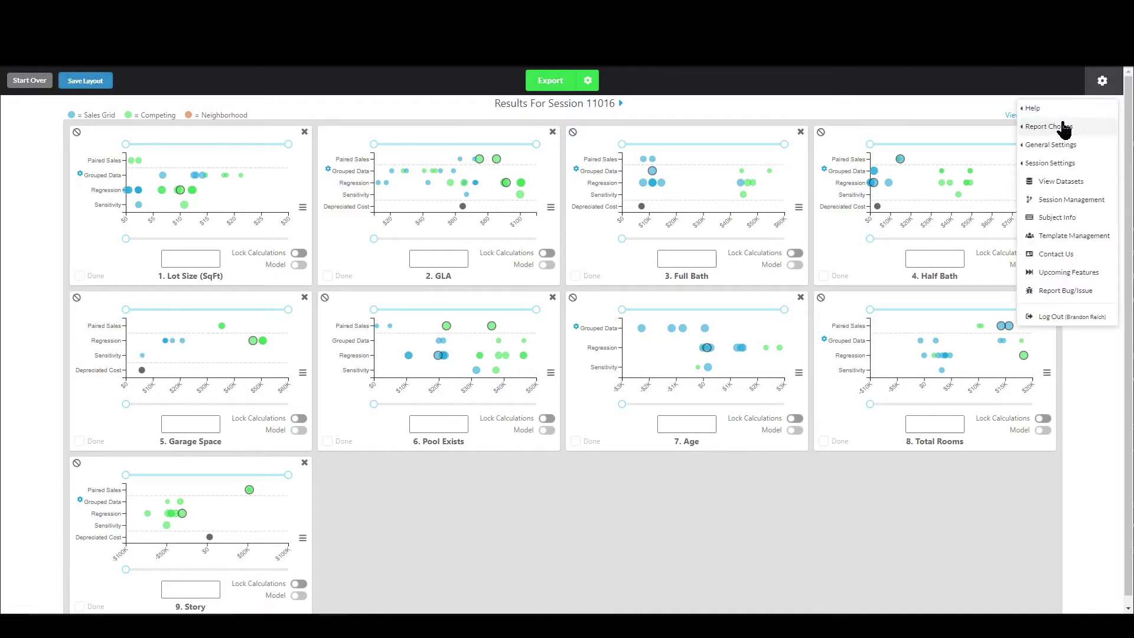
pyautogui.moveTo(1065, 130)
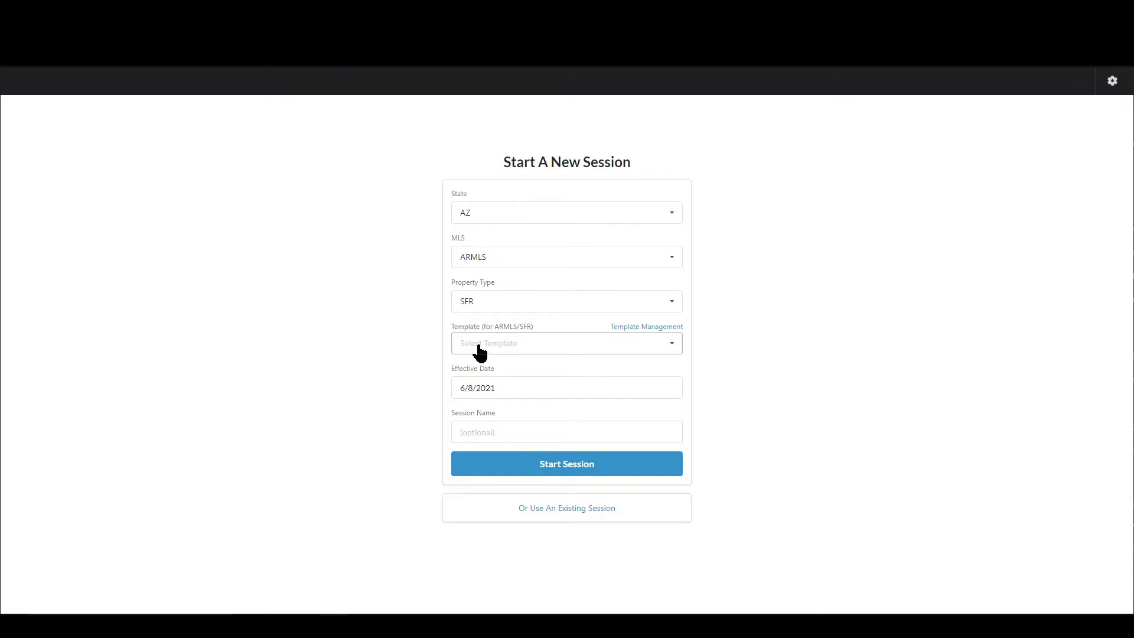
# Pick the Luxury template, then set state CT and MLS SmartMLS, leaving Create New Standard Template
pyautogui.click(559, 352)
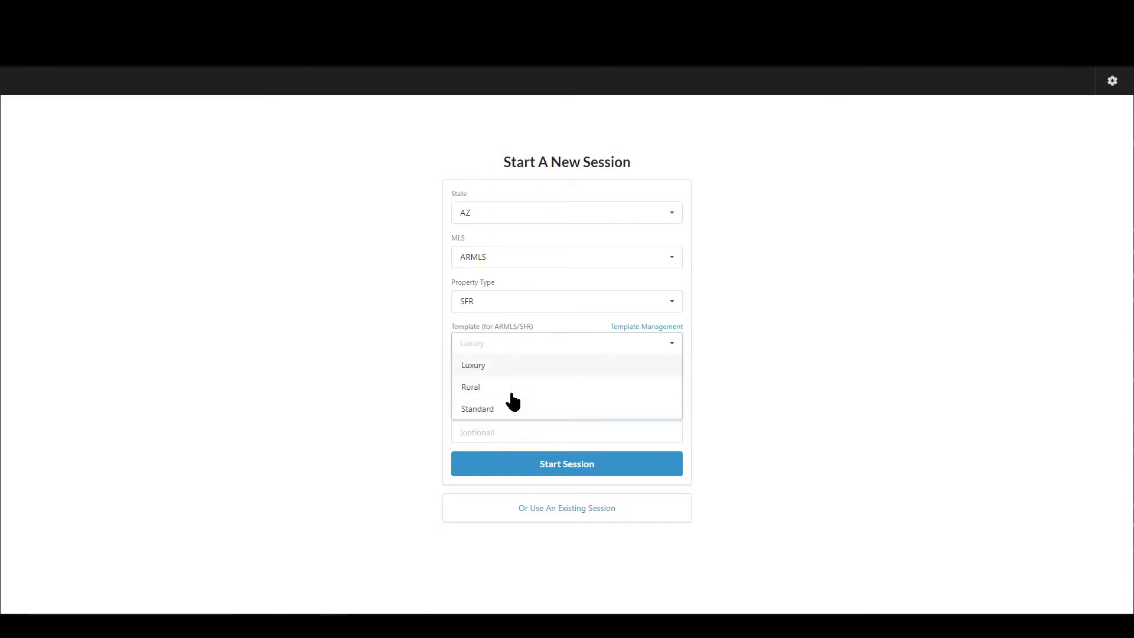
pyautogui.click(755, 313)
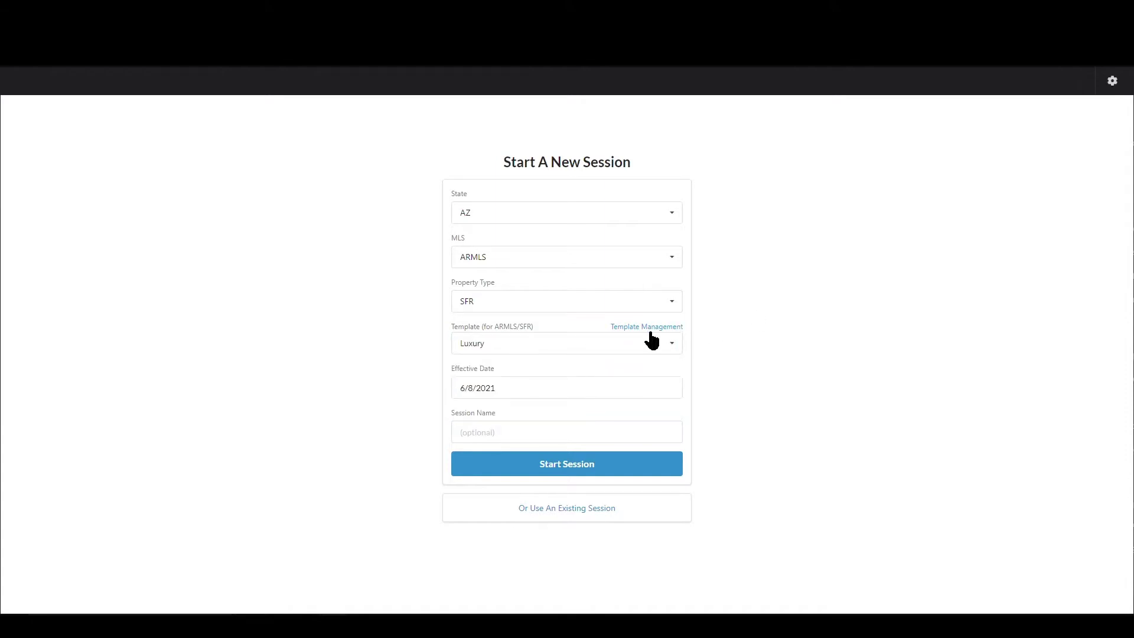
pyautogui.click(500, 216)
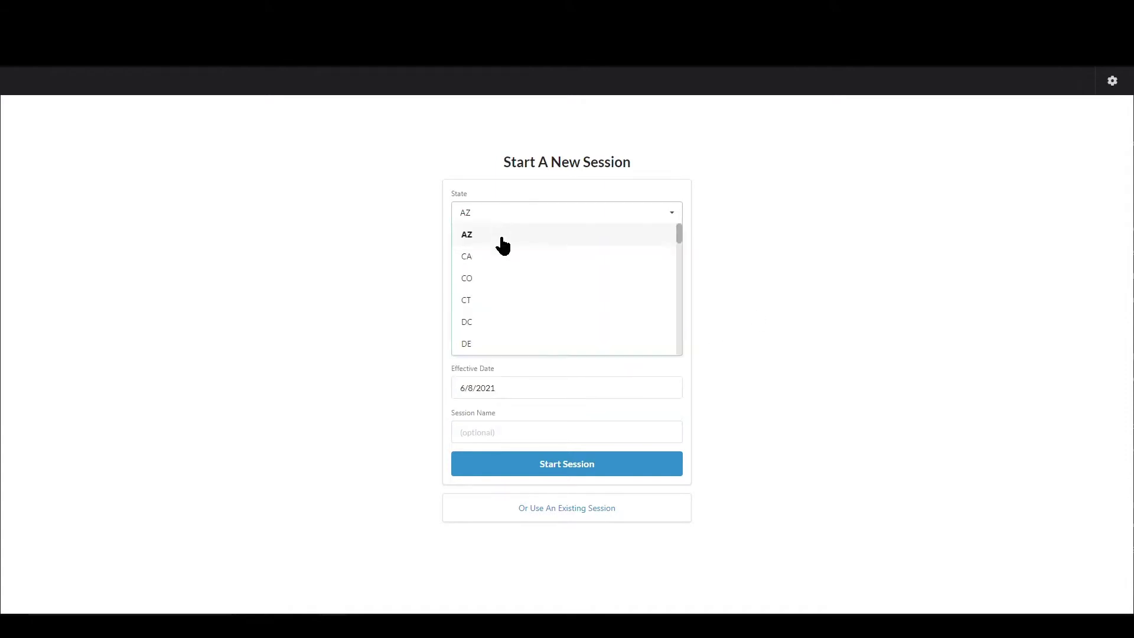
pyautogui.click(476, 300)
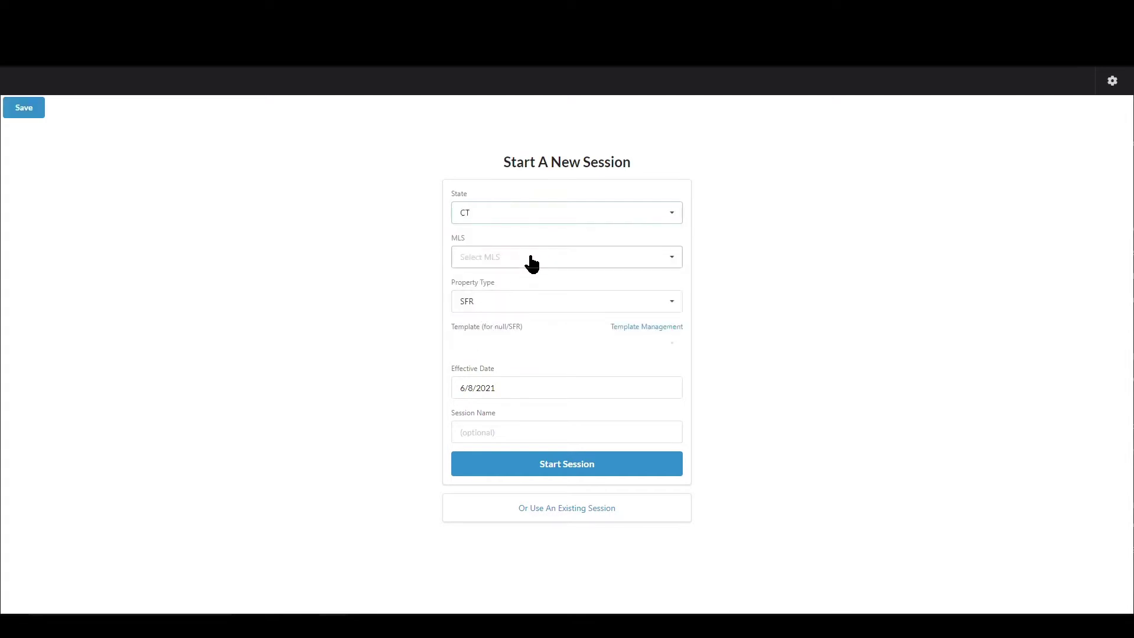
pyautogui.click(532, 259)
pyautogui.click(508, 279)
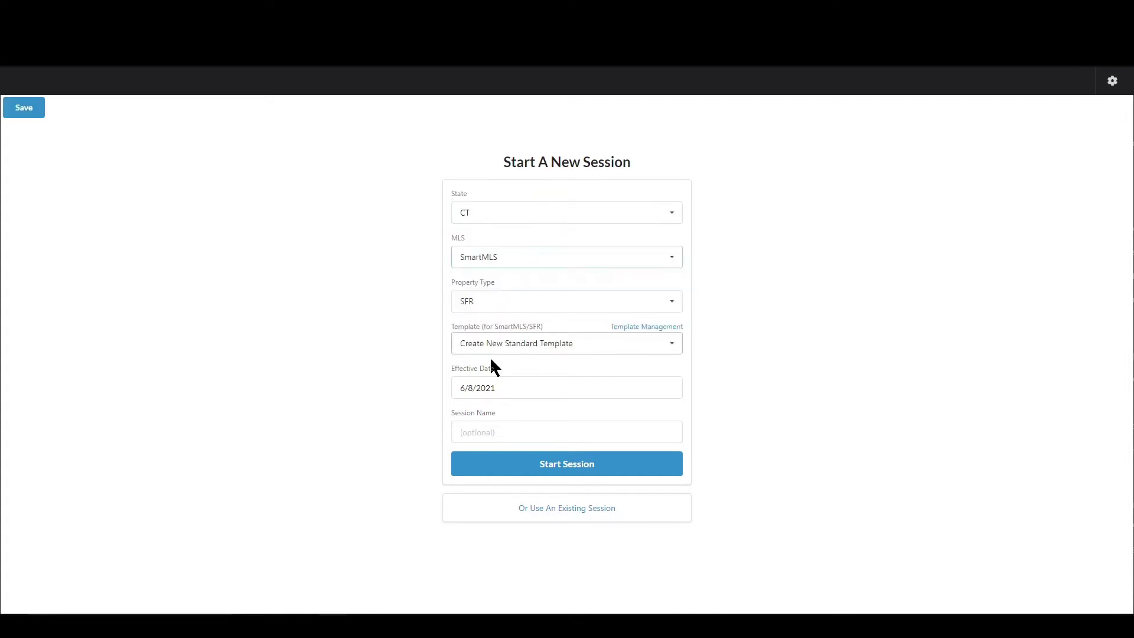
pyautogui.click(572, 348)
pyautogui.click(573, 361)
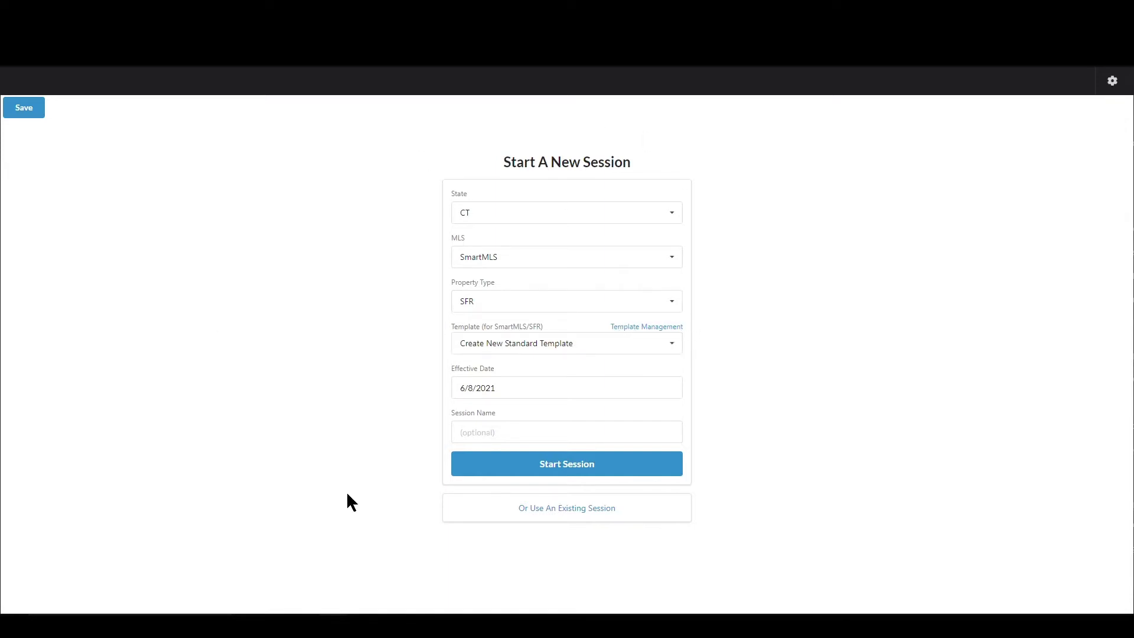
# In Template Management, clone the Luxury template for AZ, MLSSAZ and SFR
pyautogui.click(641, 329)
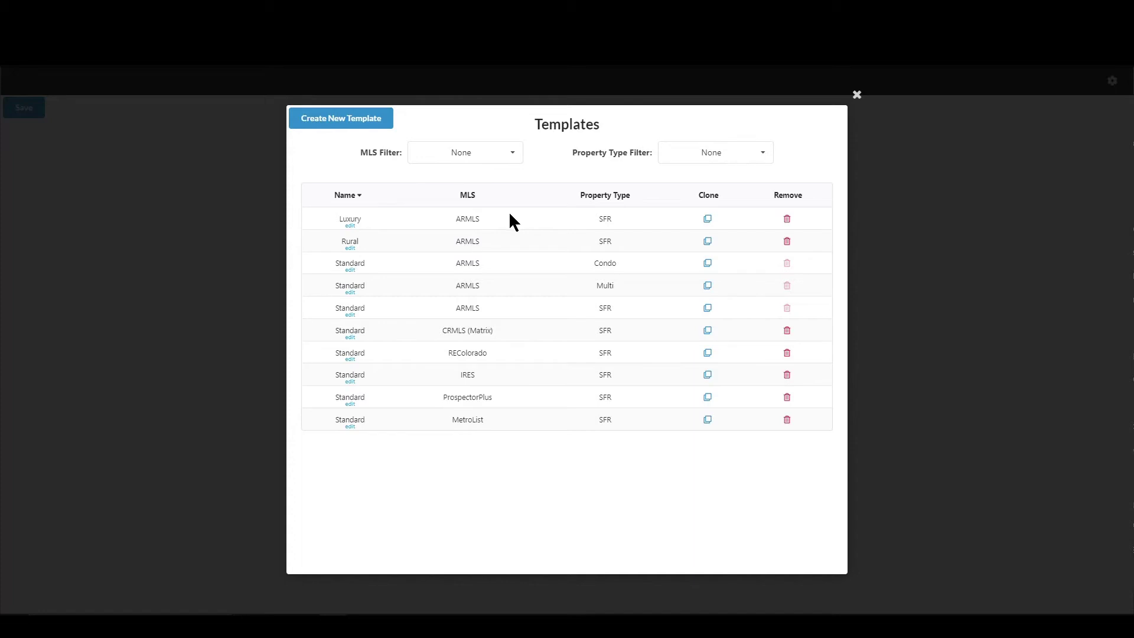
pyautogui.click(709, 219)
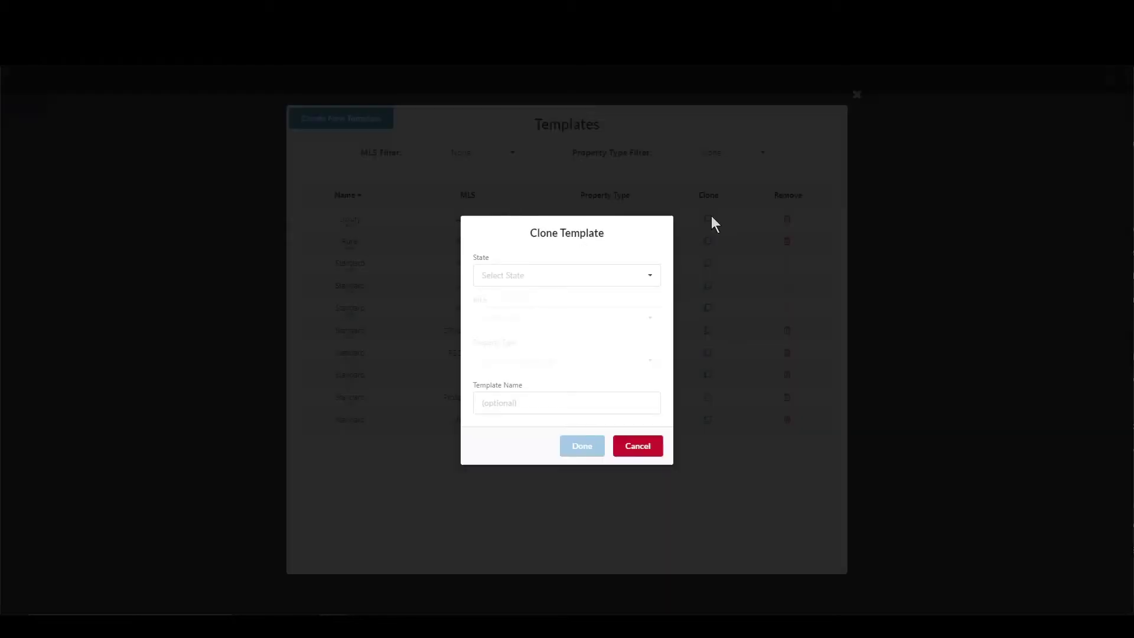
pyautogui.click(632, 288)
pyautogui.click(509, 305)
pyautogui.click(525, 322)
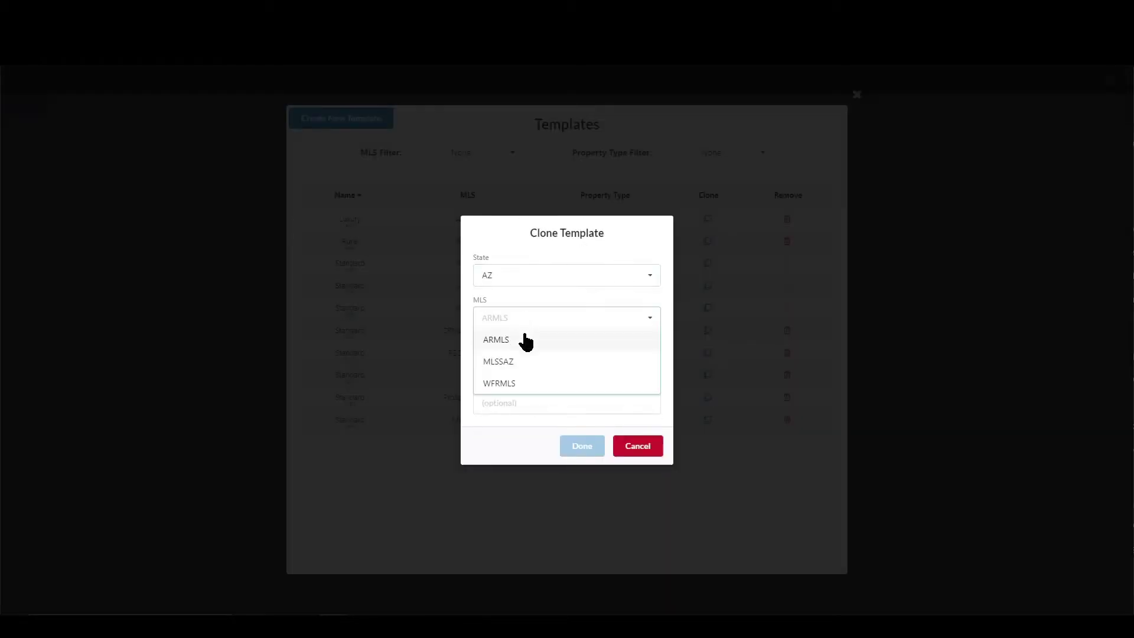
pyautogui.click(522, 368)
pyautogui.click(523, 370)
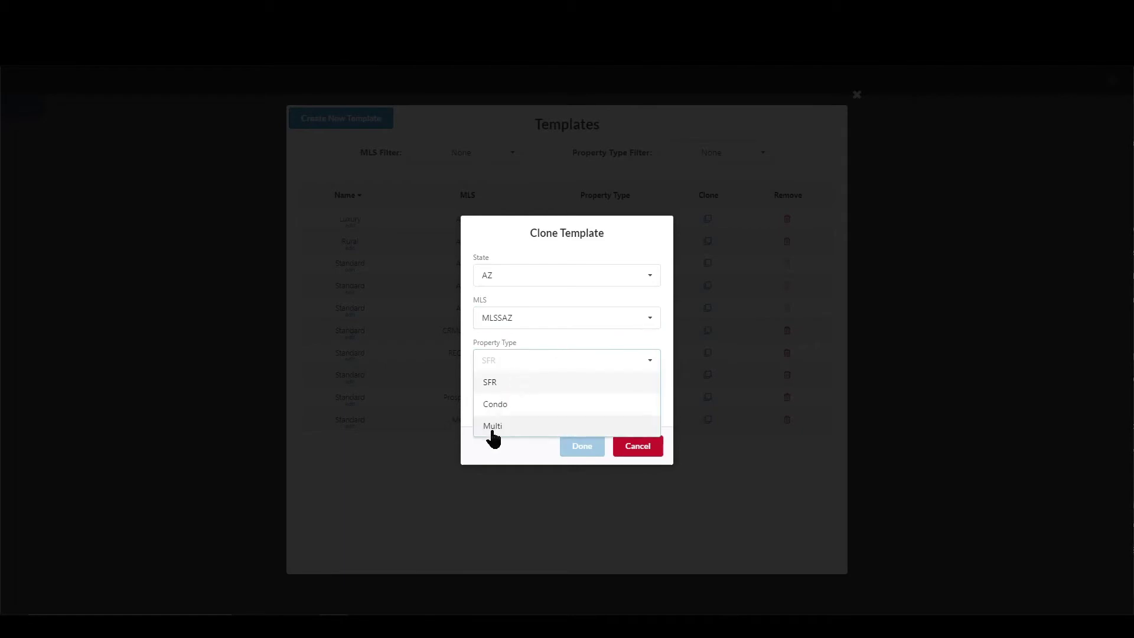
pyautogui.click(496, 383)
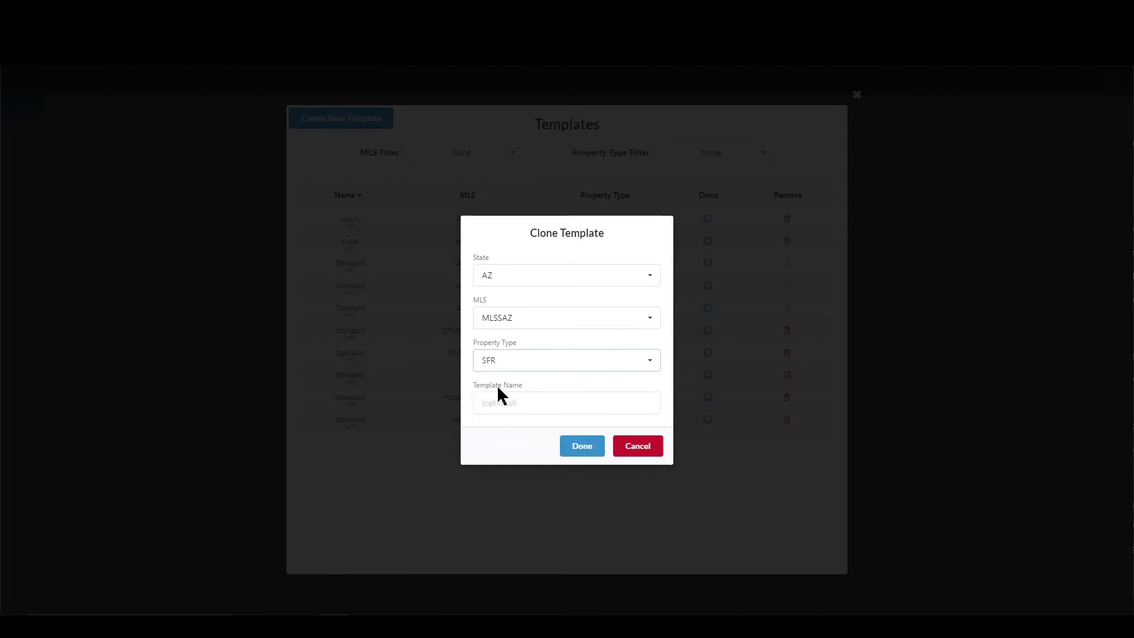
# Name the clone 'Luxury' and create it
pyautogui.click(535, 402)
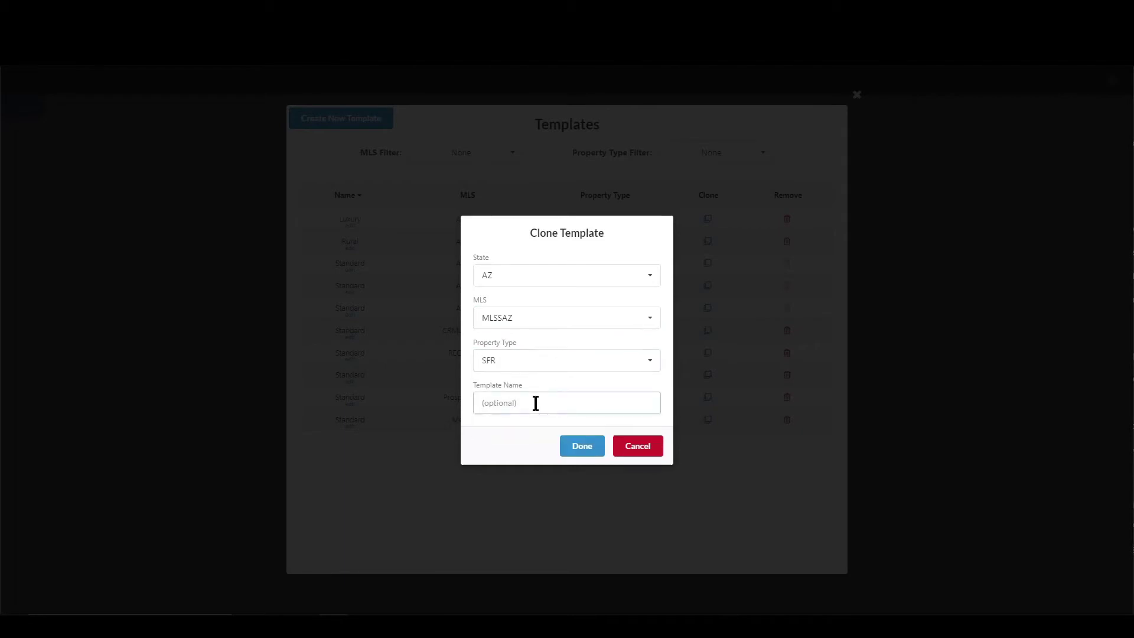
pyautogui.write('Tucson Bedroo')
pyautogui.press('BackSpace')
pyautogui.press('BackSpace')
pyautogui.press('BackSpace')
pyautogui.press('BackSpace')
pyautogui.press('BackSpace')
pyautogui.press('BackSpace')
pyautogui.press('BackSpace')
pyautogui.press('BackSpace')
pyautogui.press('BackSpace')
pyautogui.press('BackSpace')
pyautogui.press('BackSpace')
pyautogui.press('BackSpace')
pyautogui.press('BackSpace')
pyautogui.write('Luxury')
pyautogui.click(577, 450)
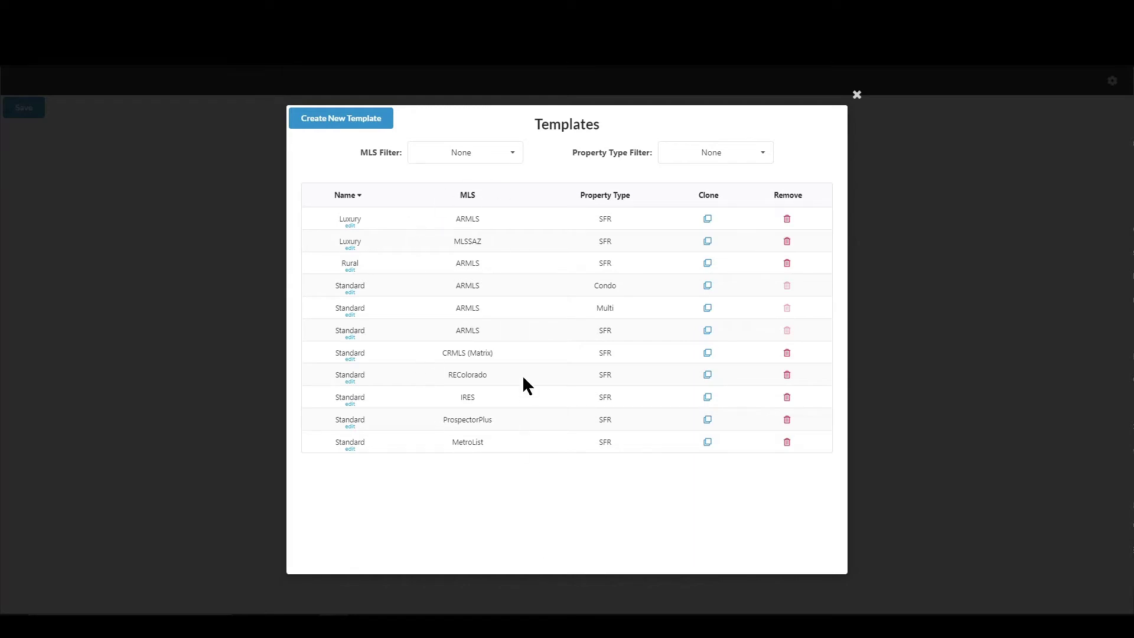
# Check the MLS and property type filters, then sort templates by MLS and property type
pyautogui.click(483, 154)
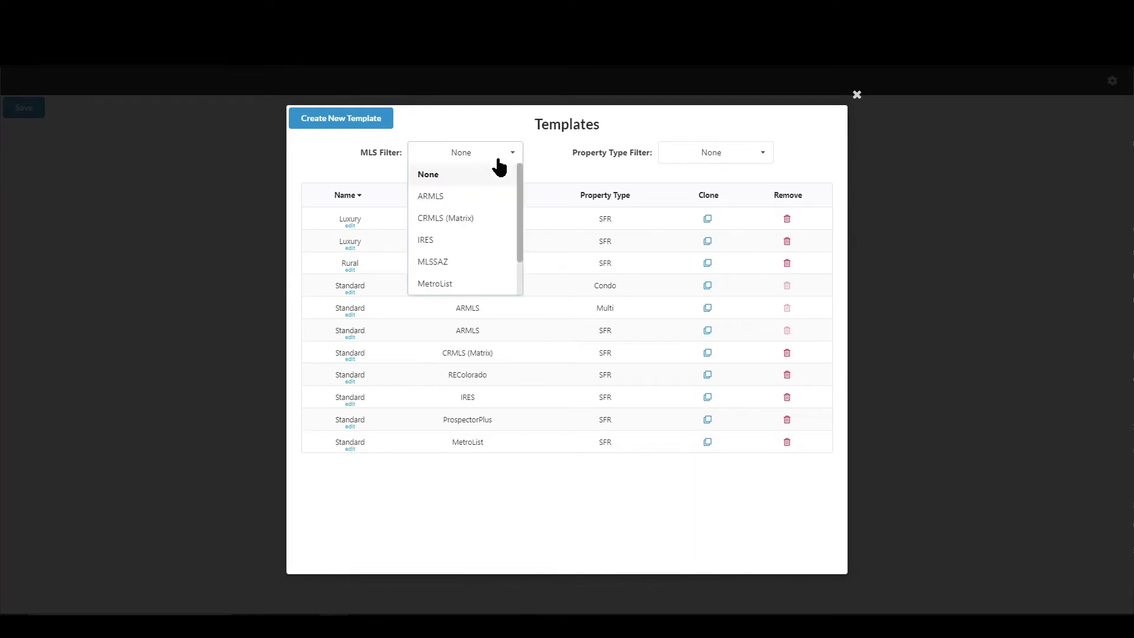
pyautogui.click(716, 154)
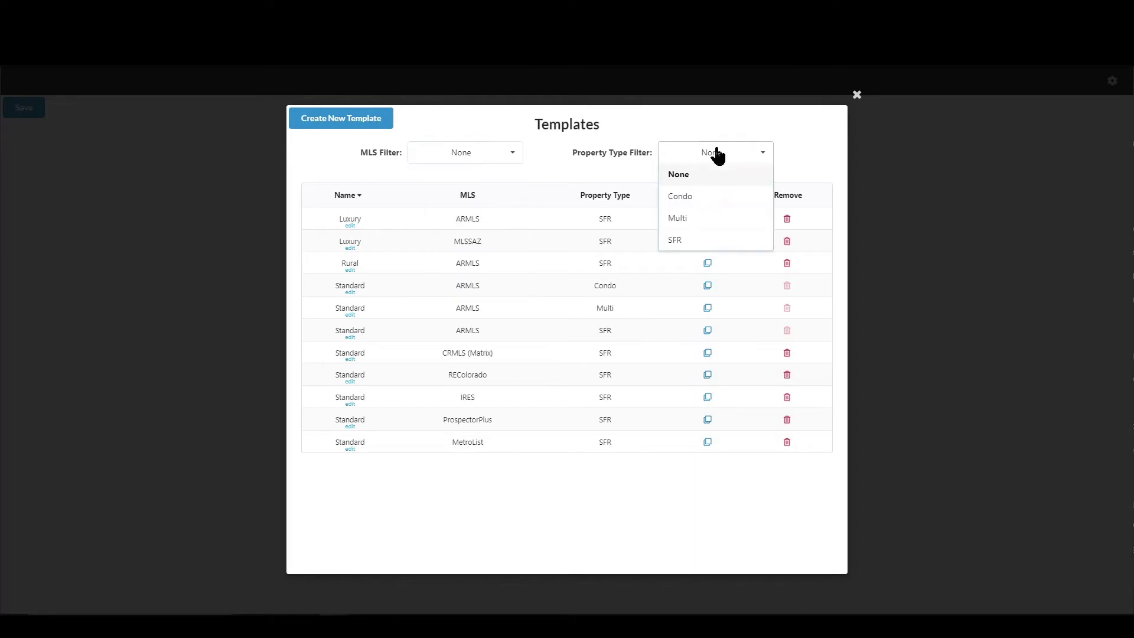
pyautogui.click(797, 137)
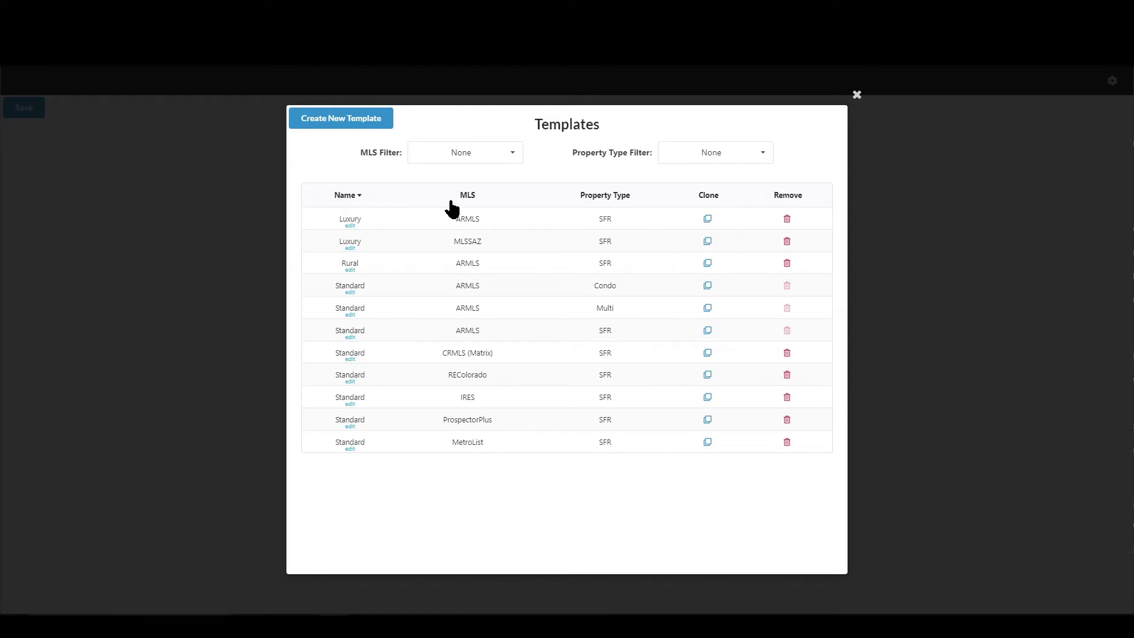
pyautogui.click(467, 197)
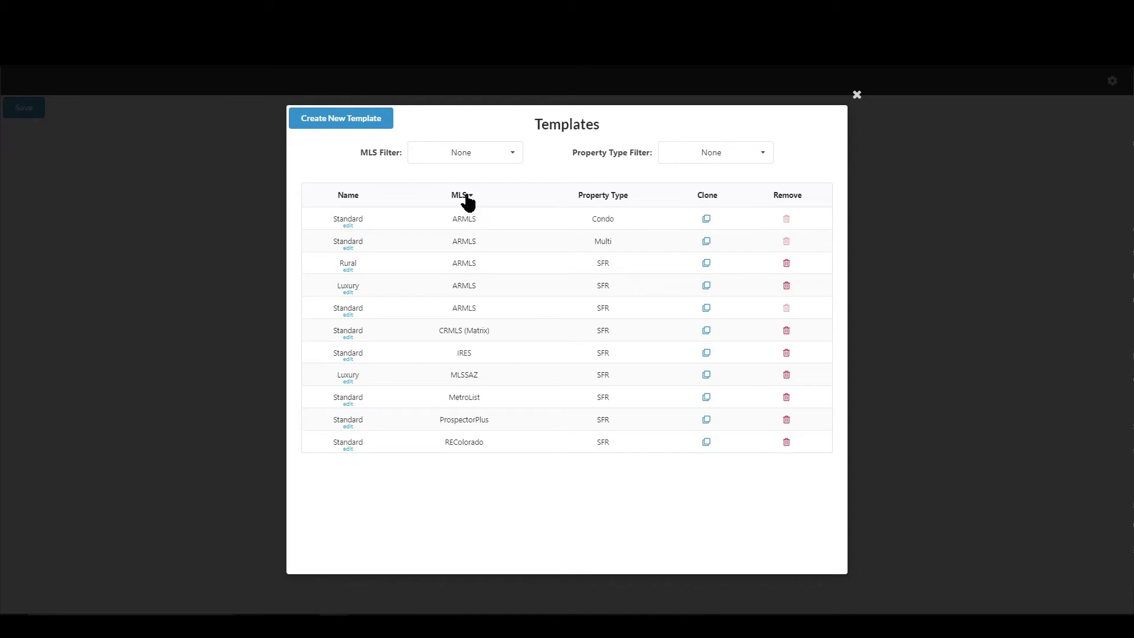
pyautogui.click(616, 198)
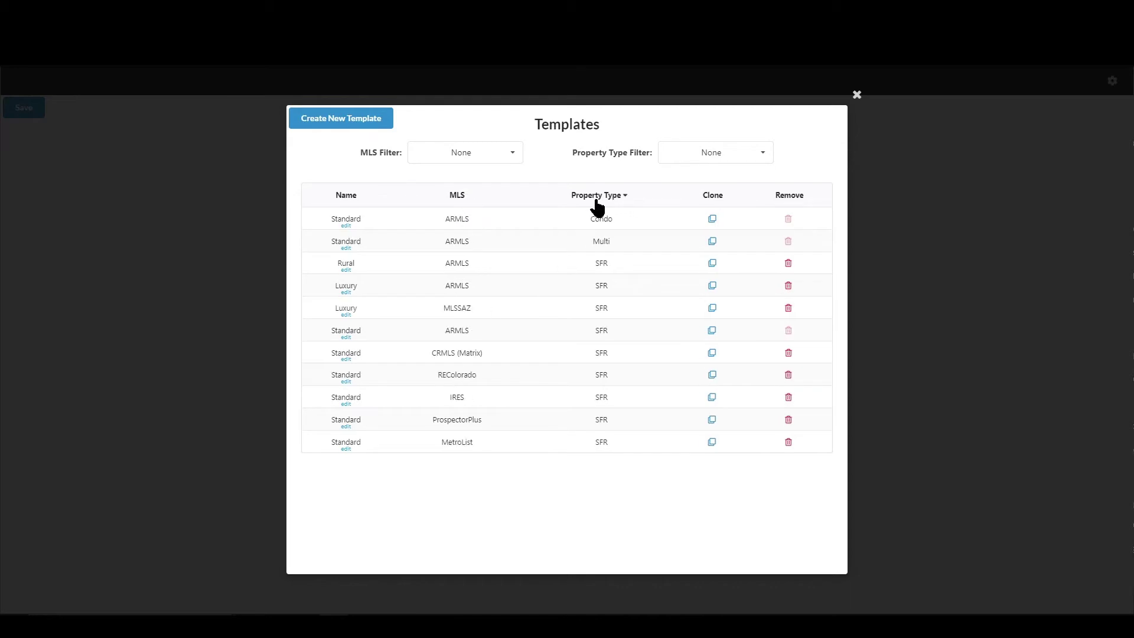
pyautogui.click(597, 200)
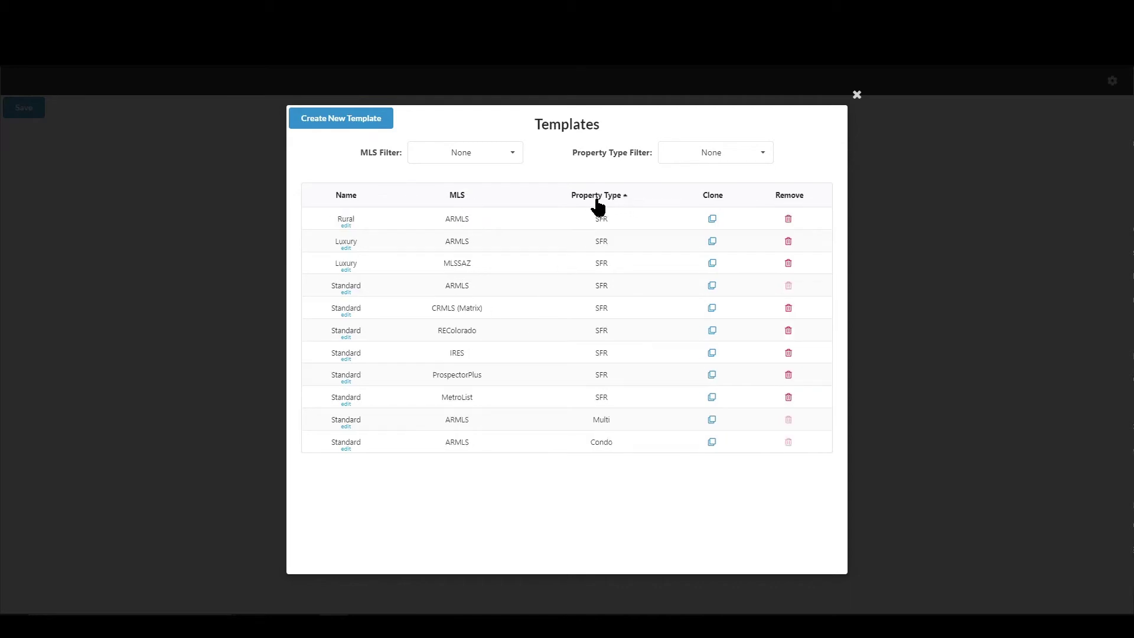
# Sort templates by name in ascending order and start a new template
pyautogui.click(345, 197)
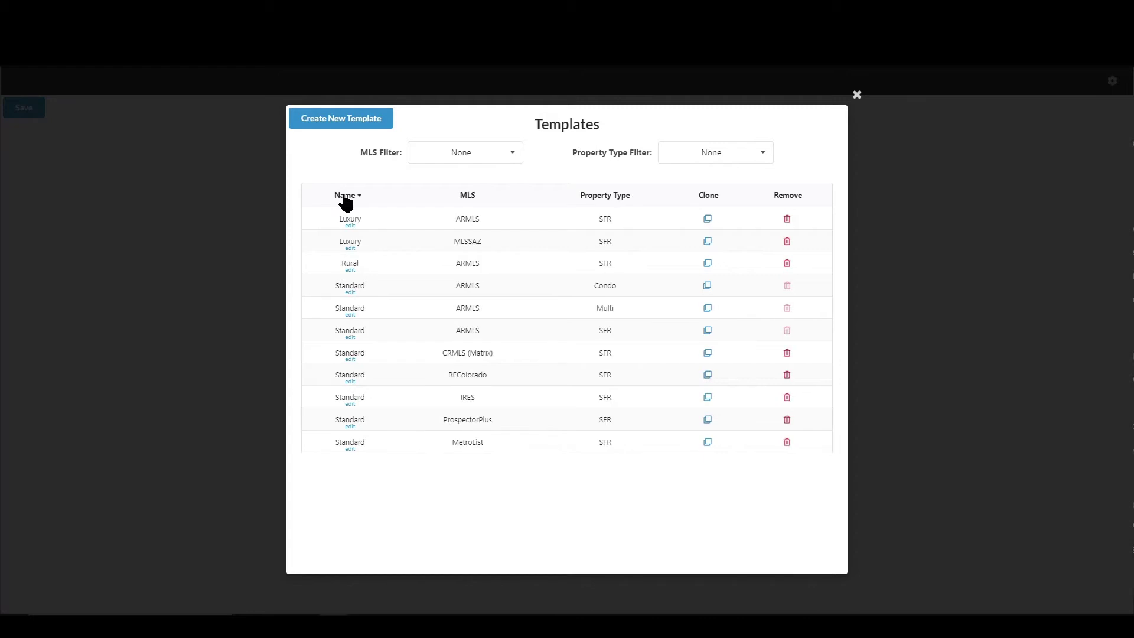
pyautogui.click(346, 197)
pyautogui.click(346, 197)
pyautogui.click(347, 124)
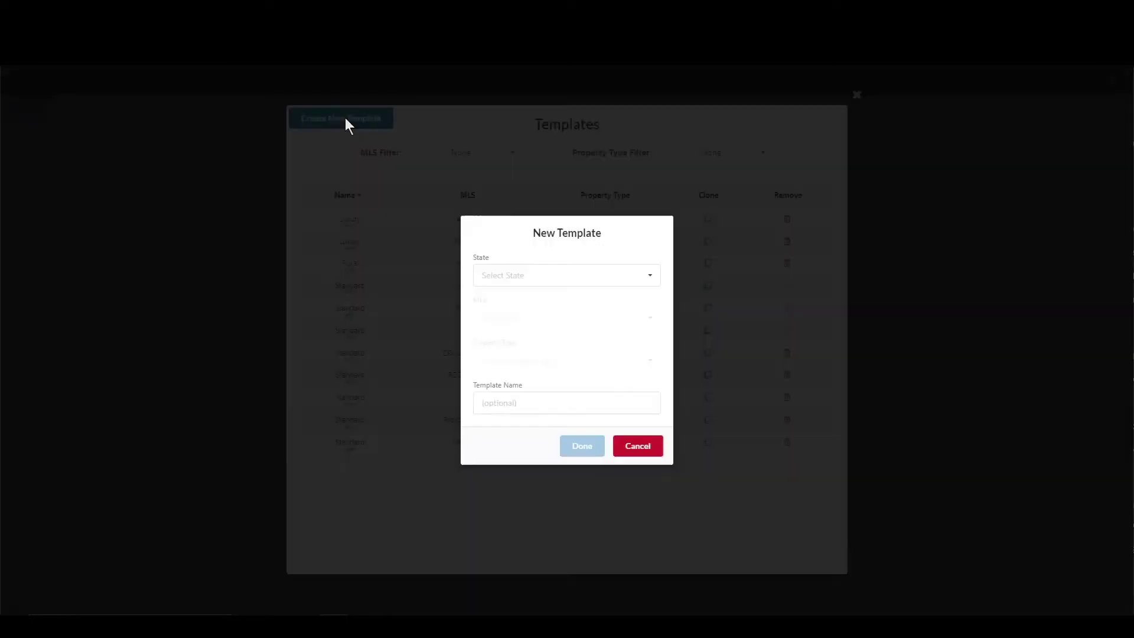
# Set the new template's state to DC, MLS to Bright and property type to Multi
pyautogui.click(531, 273)
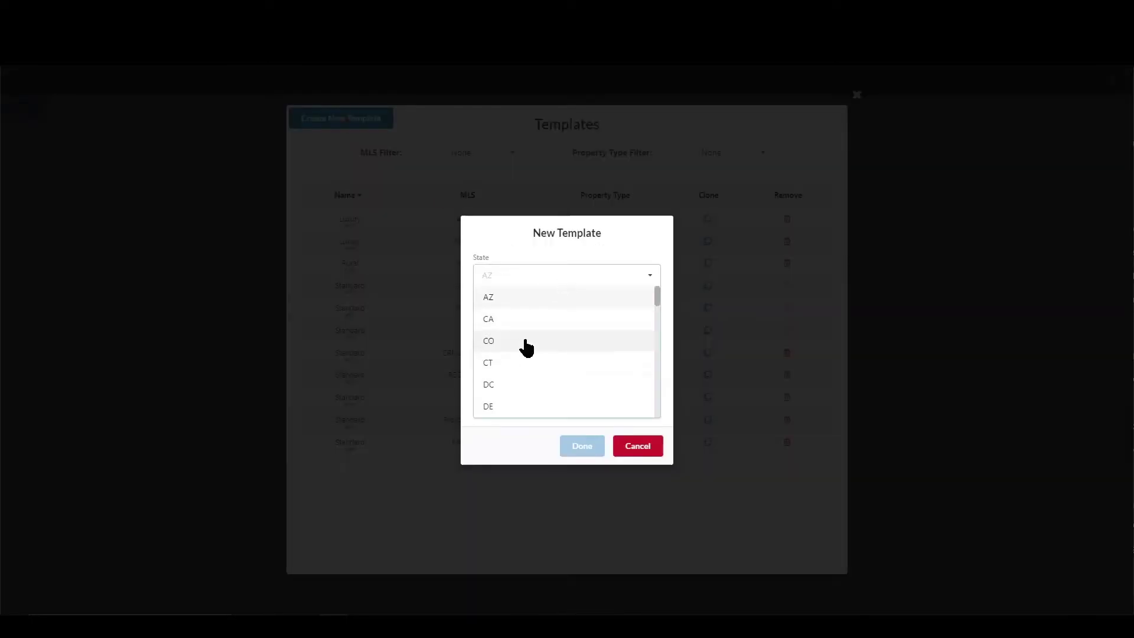
pyautogui.click(515, 384)
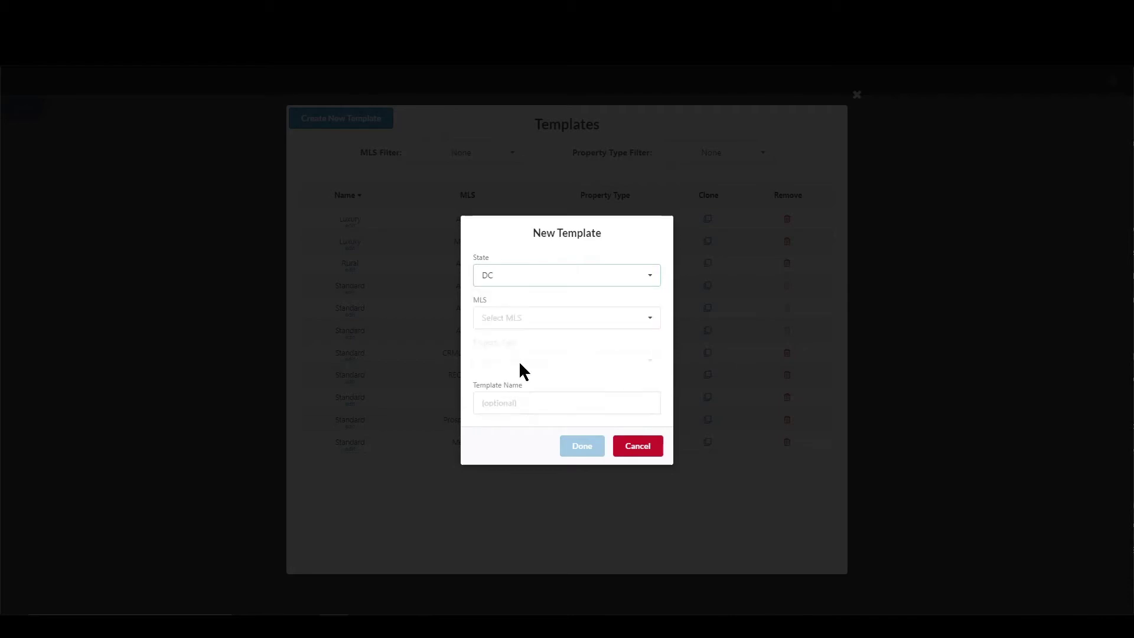
pyautogui.click(541, 322)
pyautogui.click(536, 340)
pyautogui.click(553, 362)
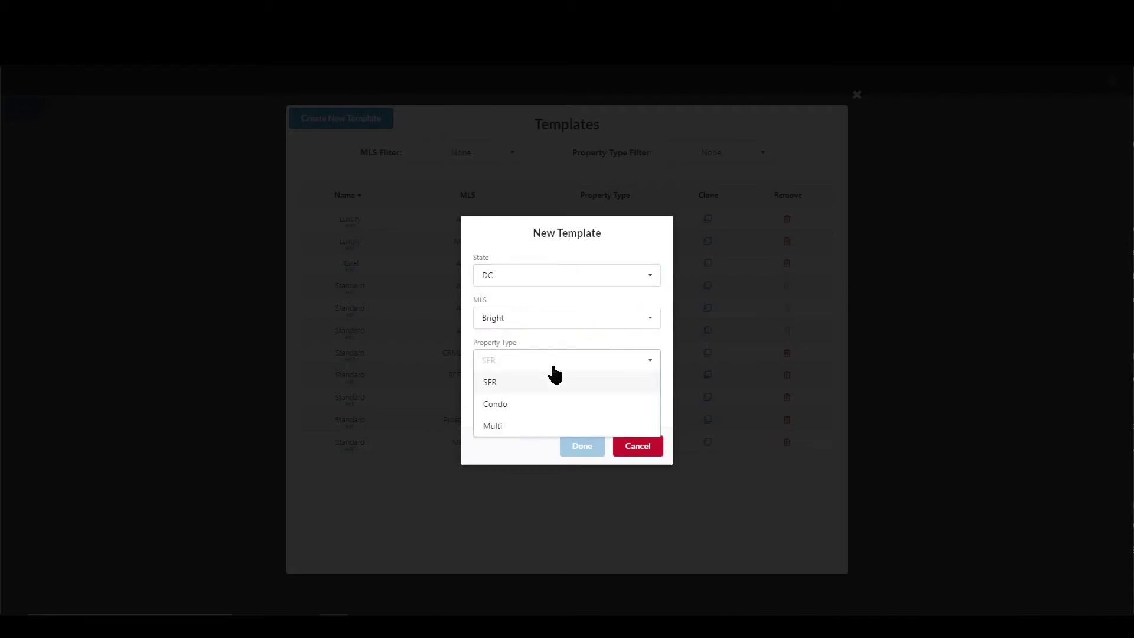
pyautogui.click(506, 421)
# Name the template 'New Standard' and finish creating it
pyautogui.click(543, 402)
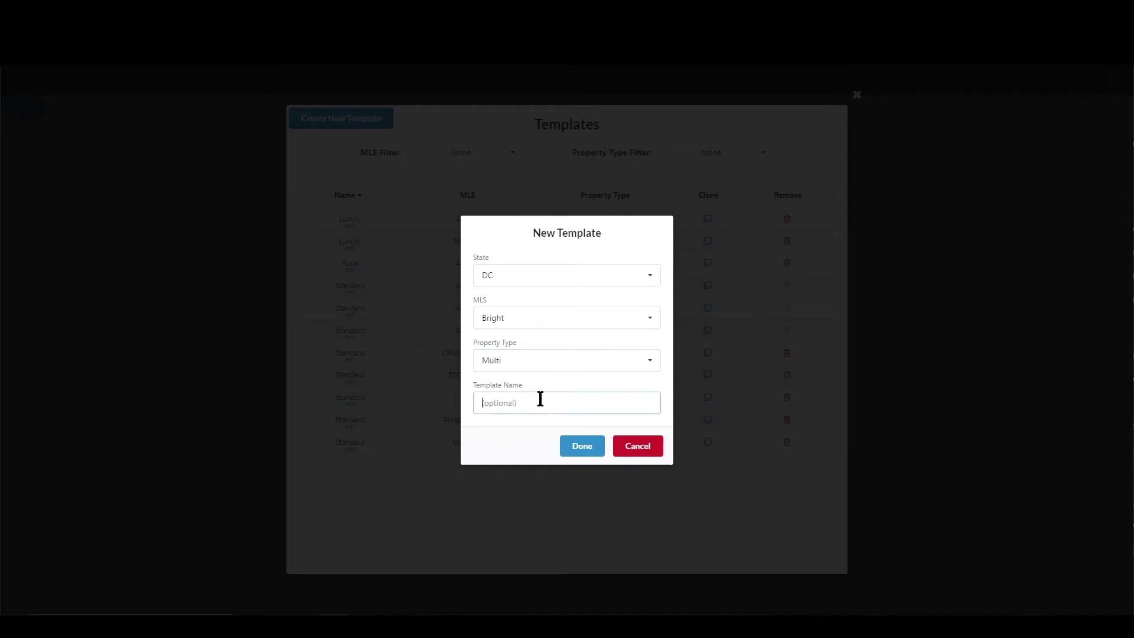
pyautogui.write('S')
pyautogui.press('BackSpace')
pyautogui.write('New Standard')
pyautogui.click(573, 452)
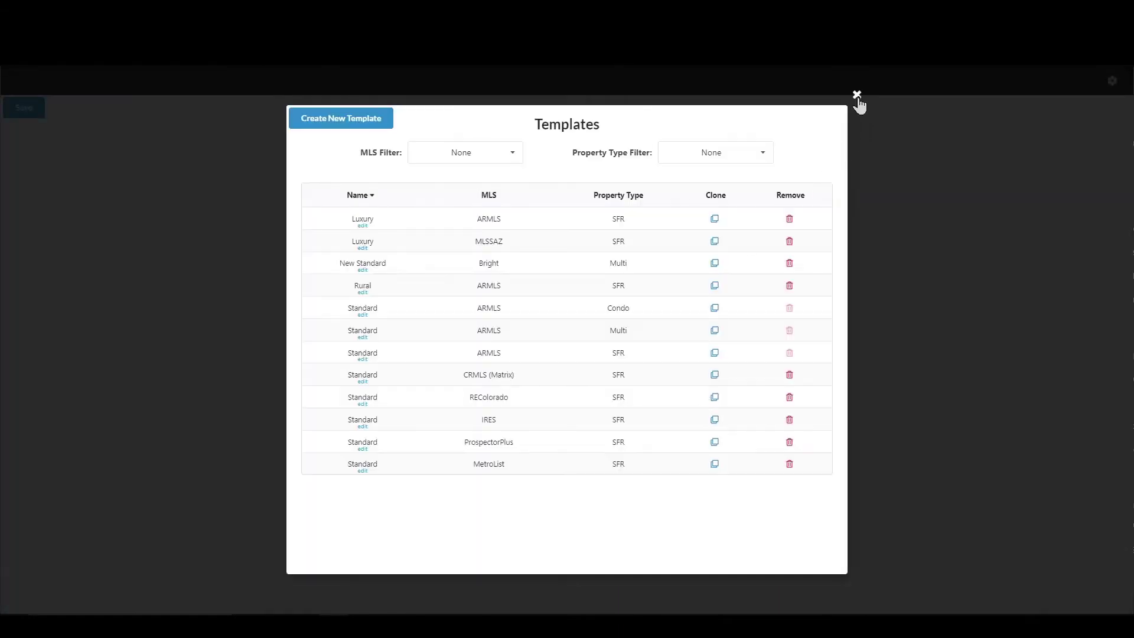
# Close Templates and set the session state to DC and MLS to Bright
pyautogui.click(857, 95)
pyautogui.click(516, 219)
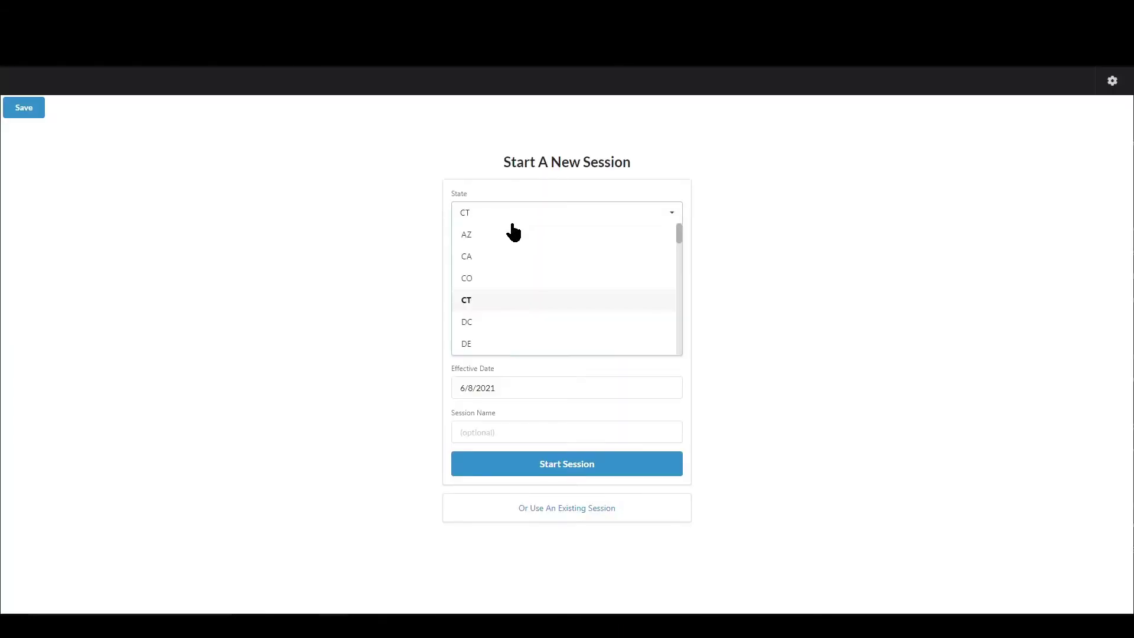
pyautogui.click(483, 329)
pyautogui.click(539, 261)
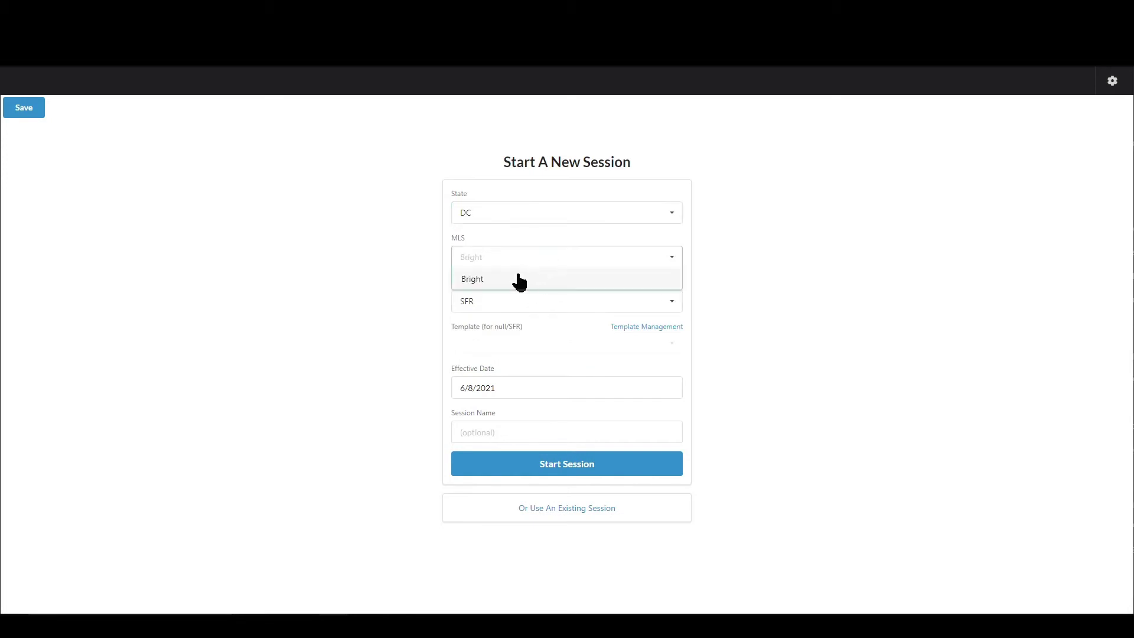
pyautogui.click(514, 280)
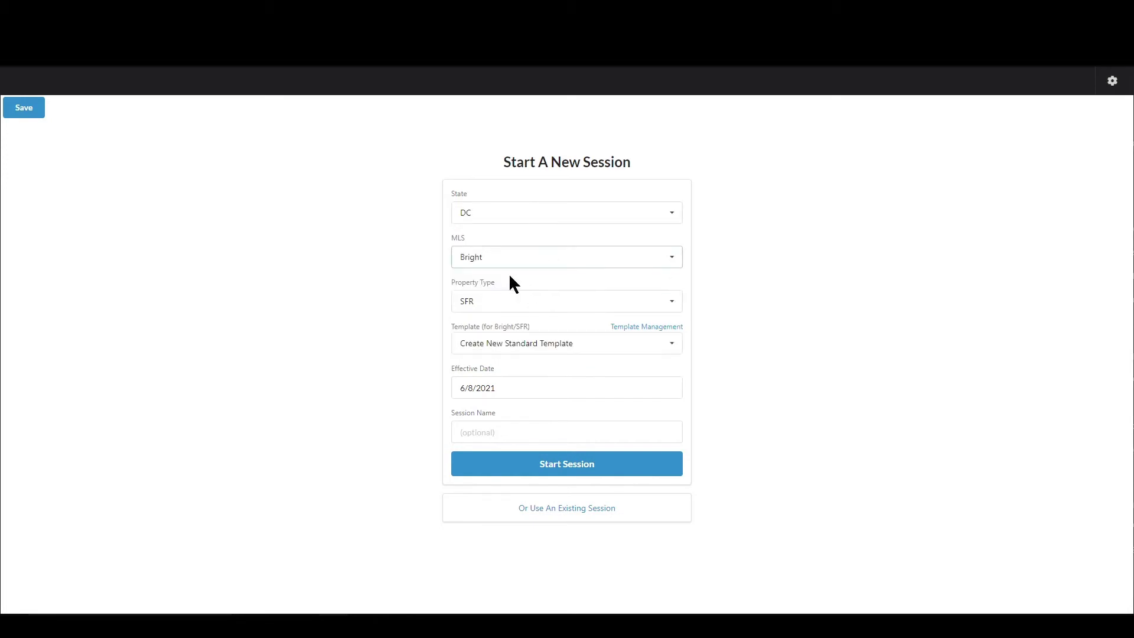
pyautogui.click(489, 306)
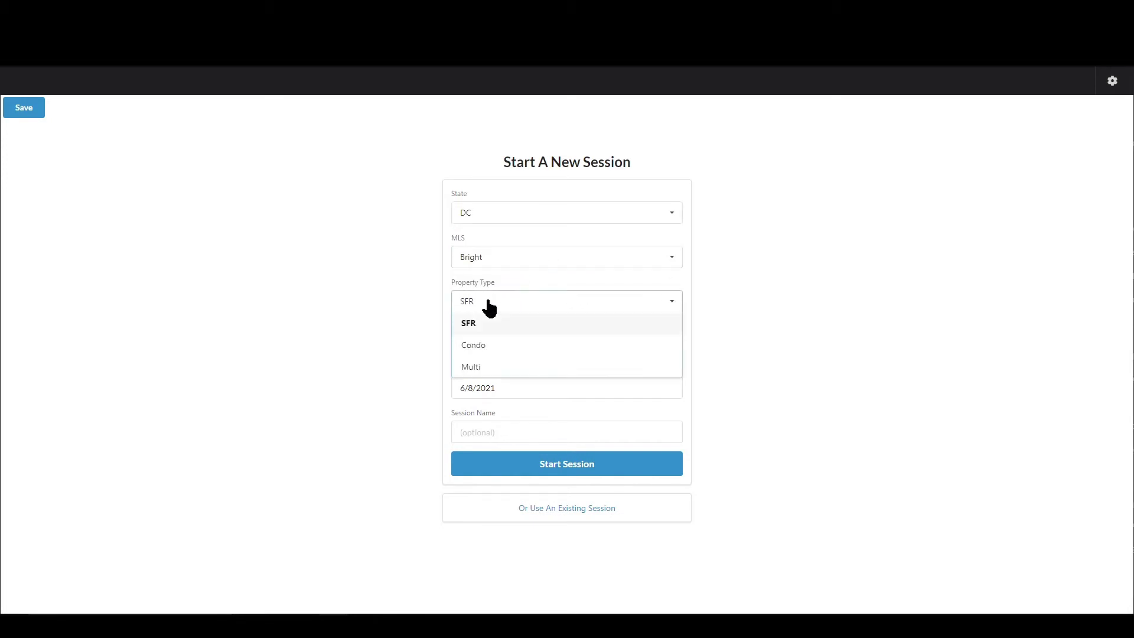
pyautogui.click(473, 324)
# Change property type to Multi with New Standard template, then bring up existing sessions
pyautogui.click(528, 348)
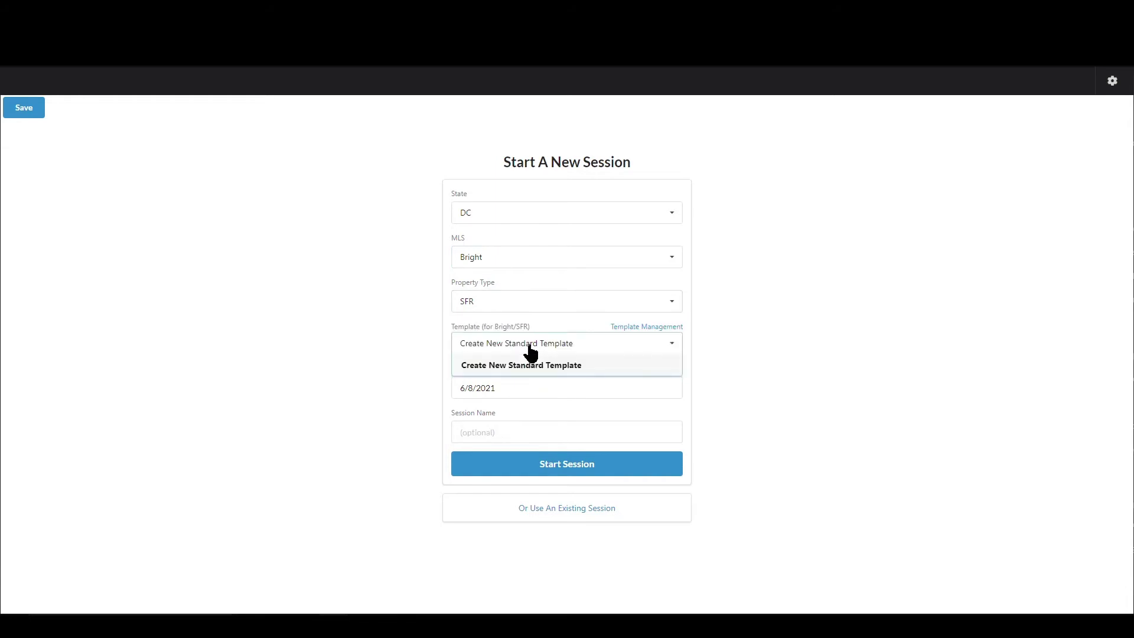
pyautogui.click(523, 312)
pyautogui.click(472, 367)
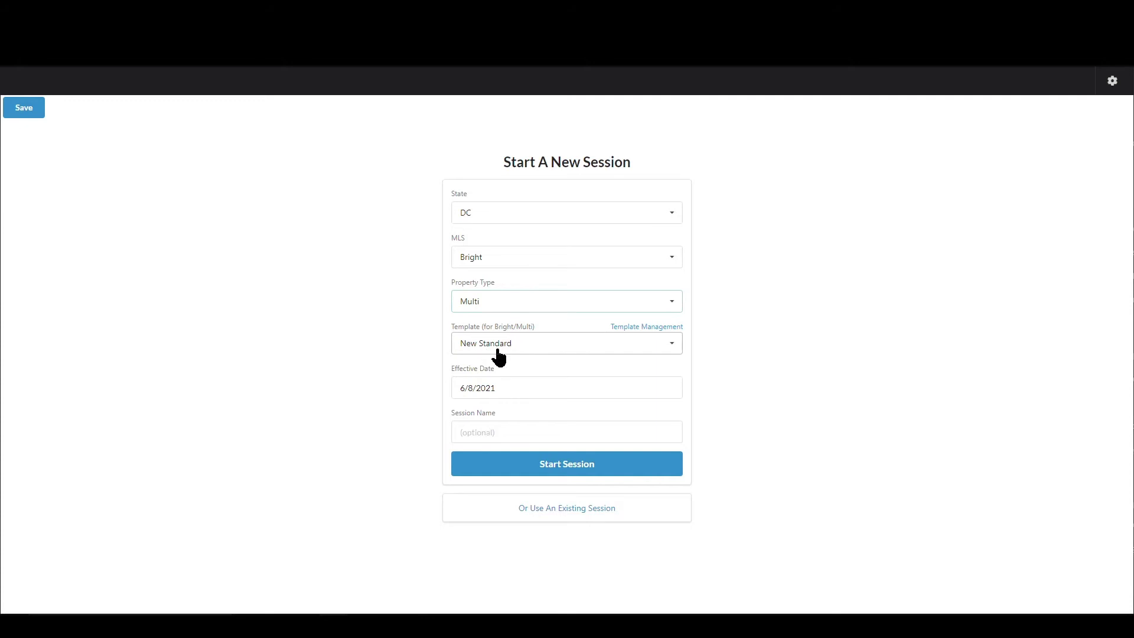
pyautogui.click(498, 350)
pyautogui.click(499, 351)
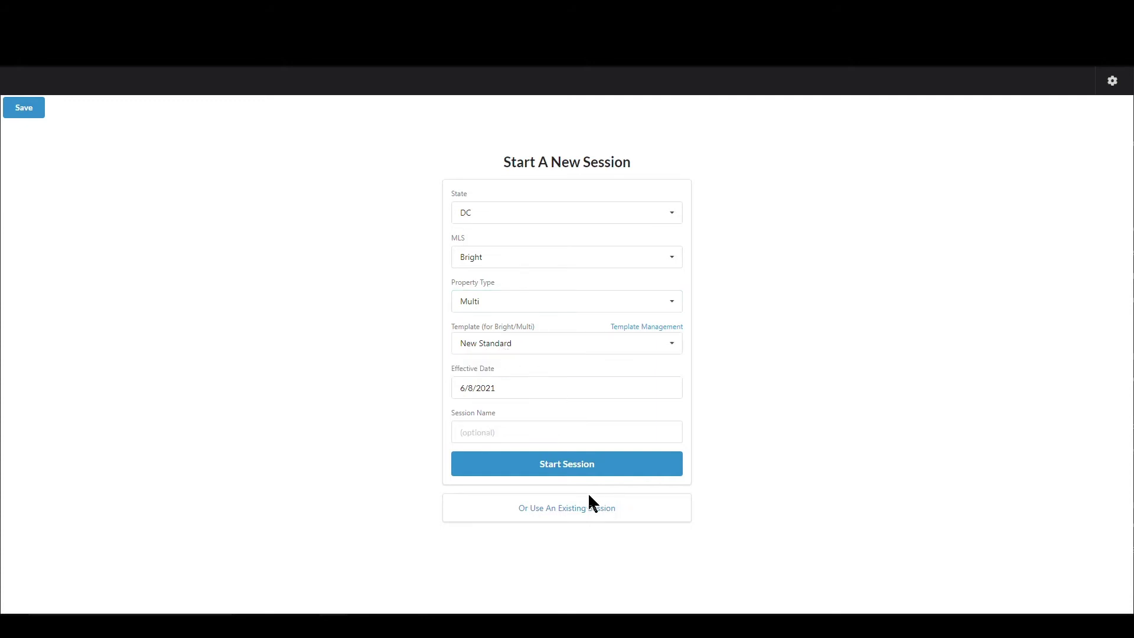
pyautogui.click(583, 513)
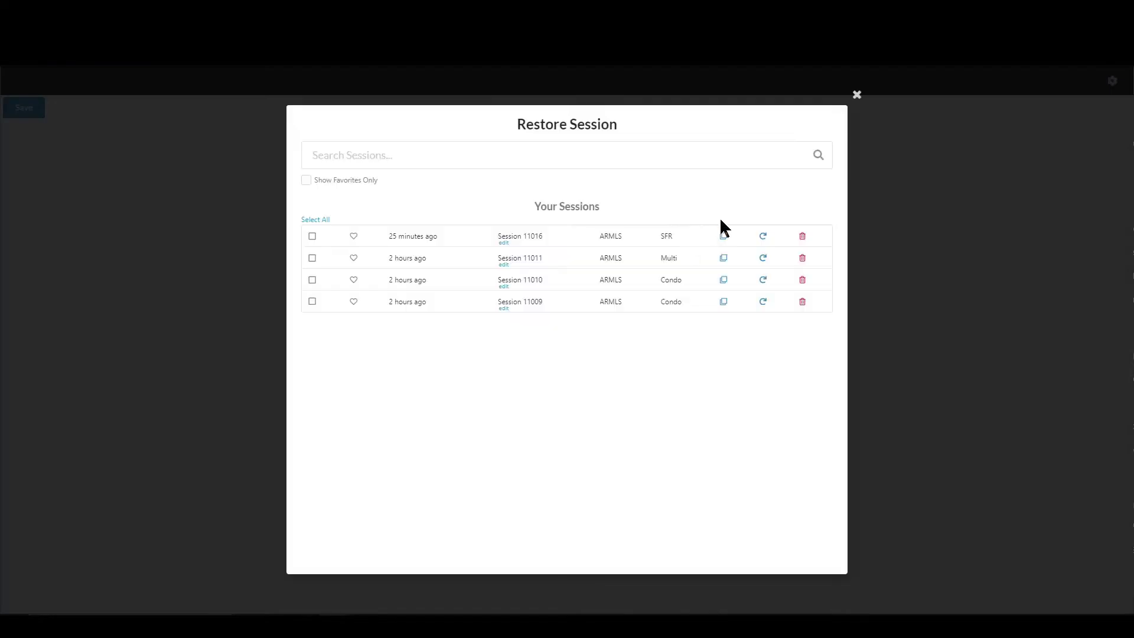
# Load Session 11016, move Pool Exists to fourth place, and remove the Story feature
pyautogui.click(763, 237)
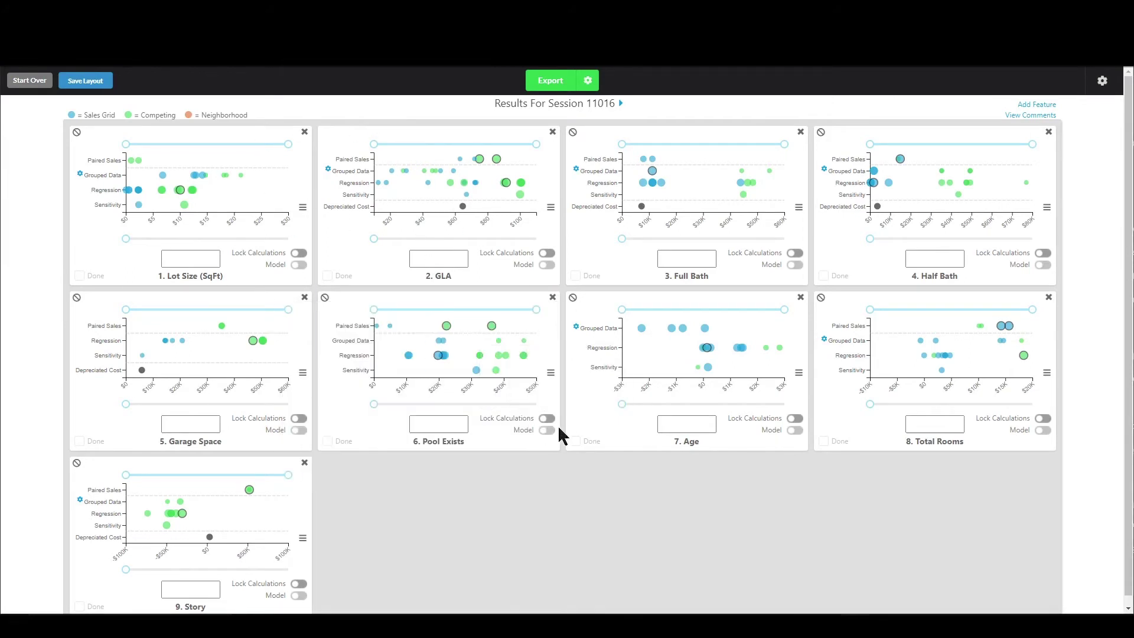
pyautogui.moveTo(554, 379); pyautogui.dragTo(1027, 214)
pyautogui.click(305, 464)
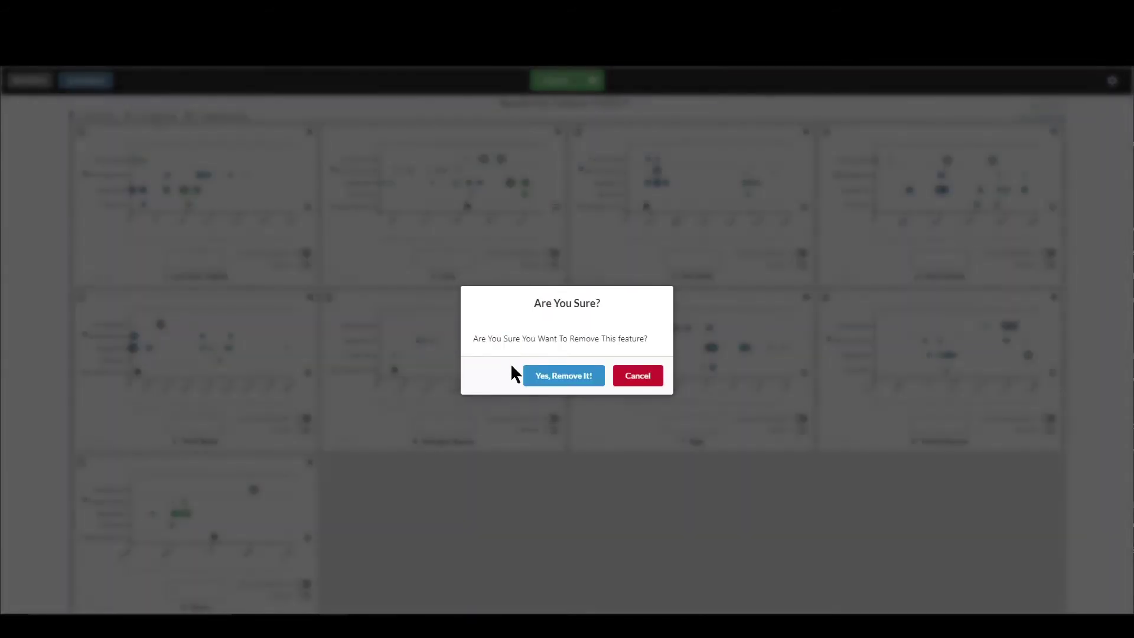
pyautogui.click(561, 375)
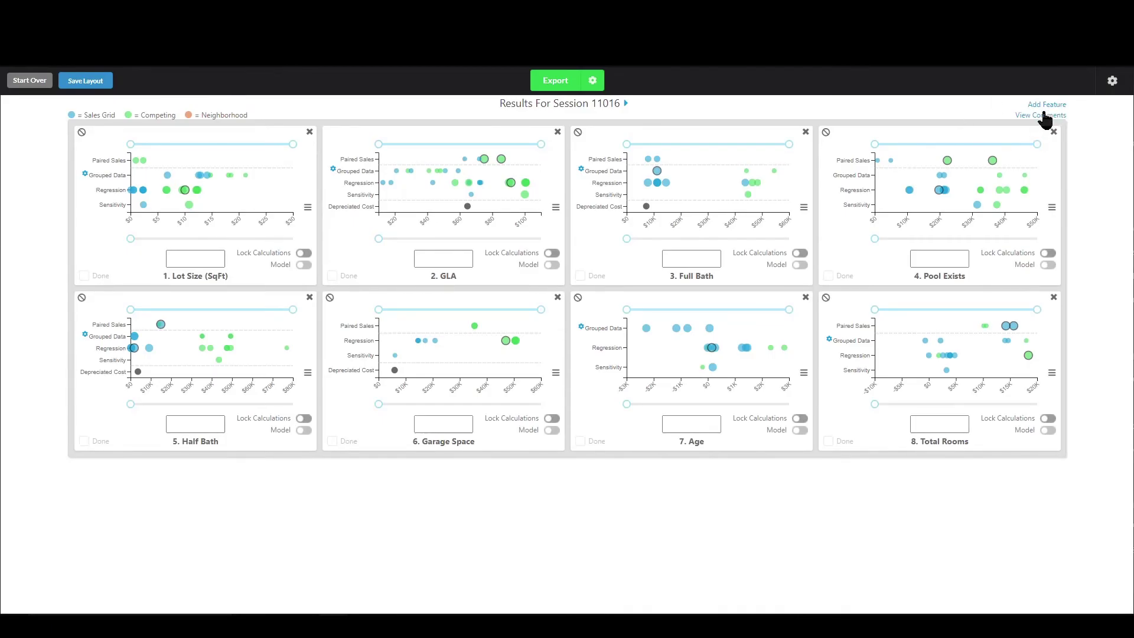
# Add the Views: Golf feature as a ninth chart after Total Rooms
pyautogui.click(1059, 105)
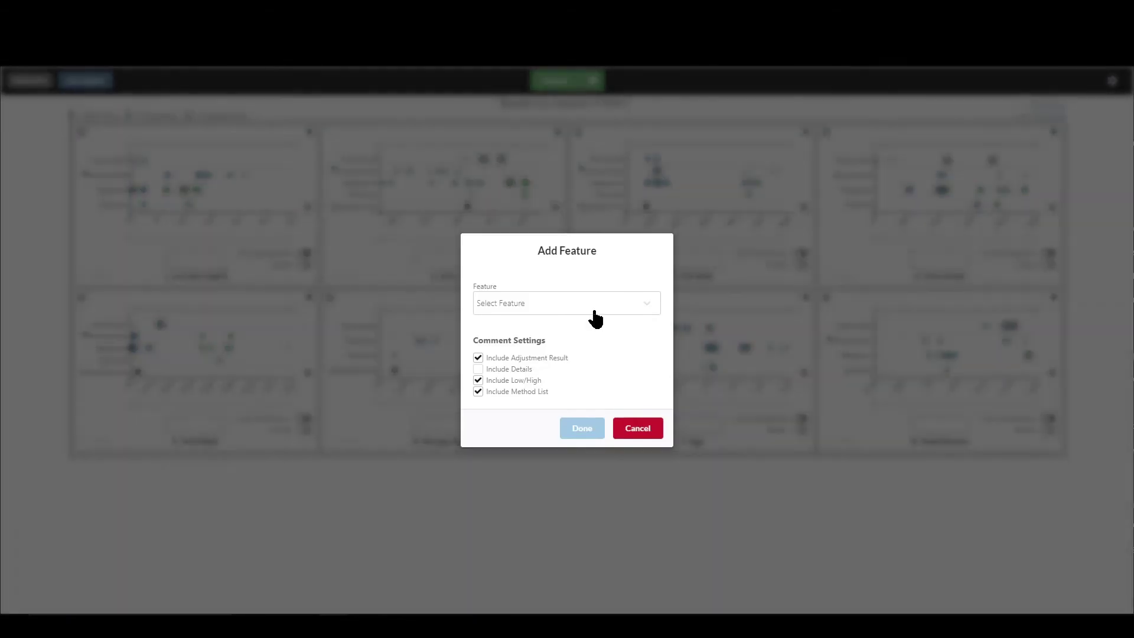
pyautogui.click(593, 309)
pyautogui.scroll(-3, 590, 389)
pyautogui.moveTo(517, 483)
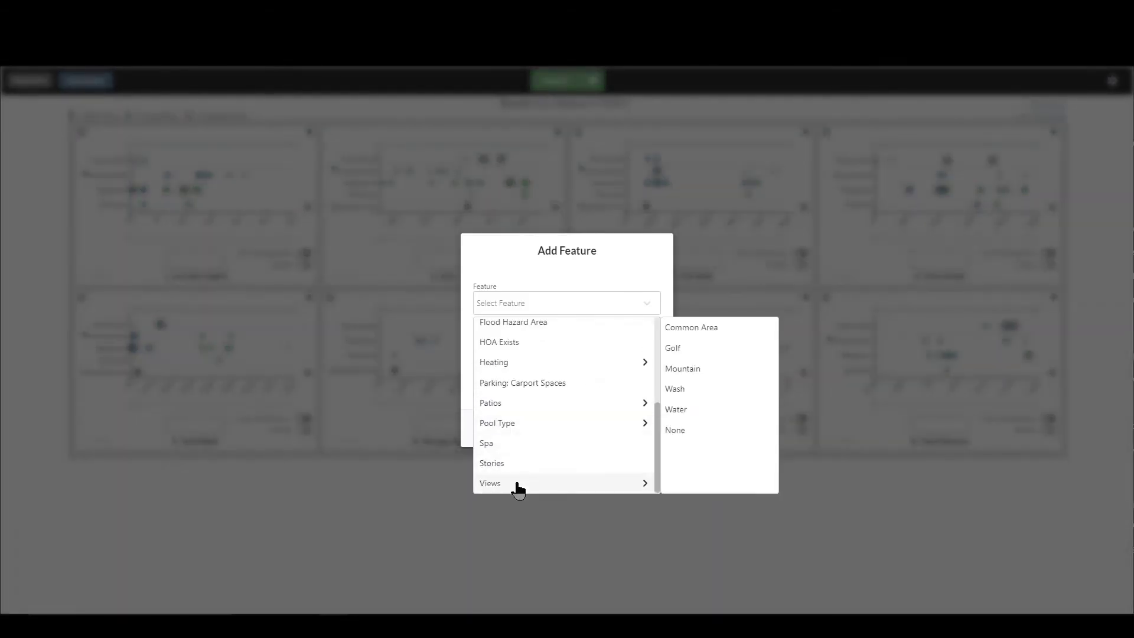
pyautogui.click(687, 352)
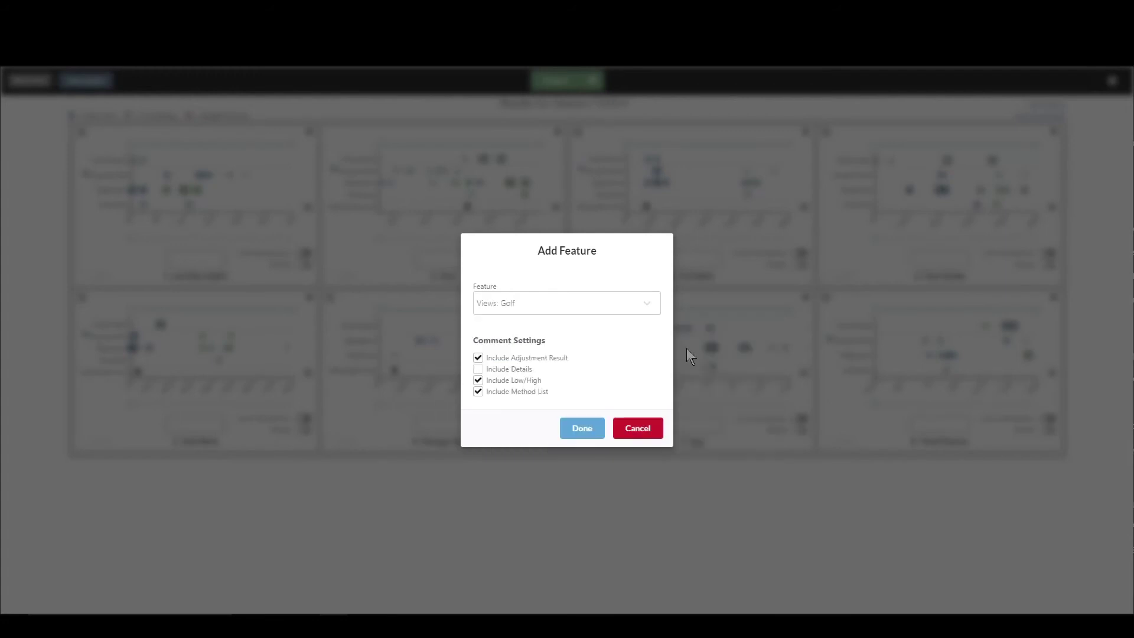
pyautogui.click(583, 430)
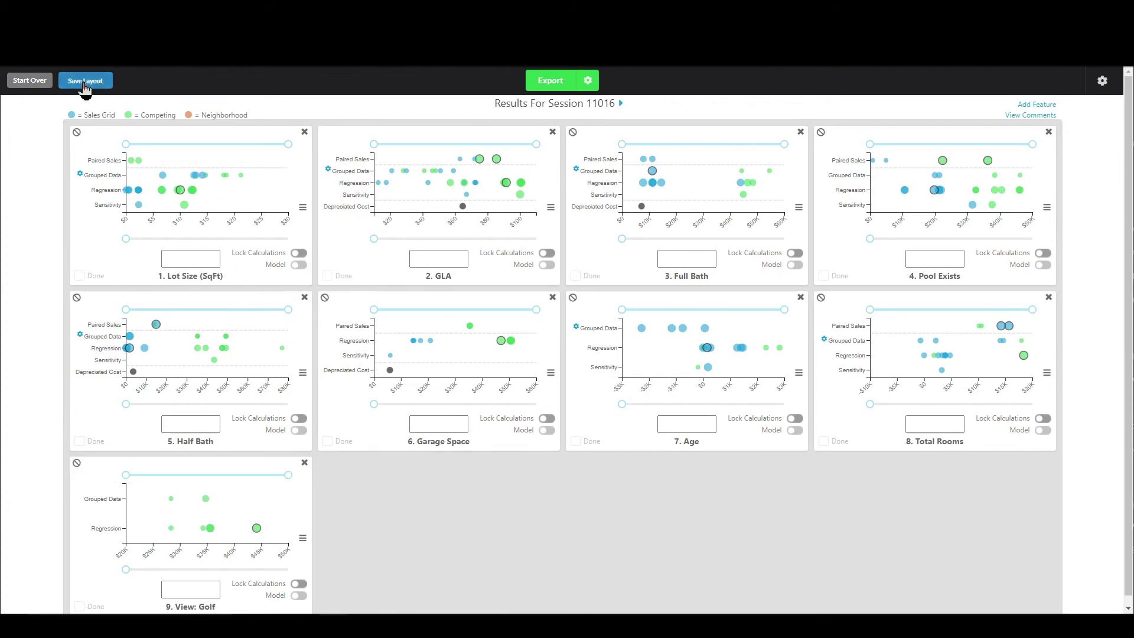
pyautogui.click(1102, 81)
# Bring up Template Management from the gear menu, closing and reopening the templates list once
pyautogui.moveTo(1048, 134)
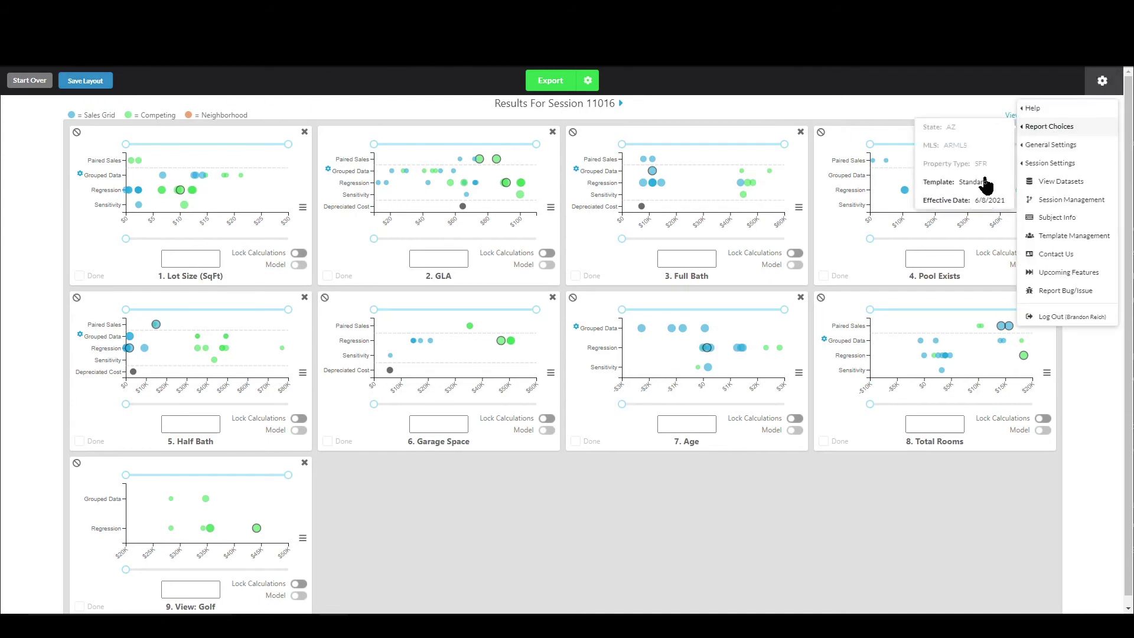
pyautogui.click(872, 101)
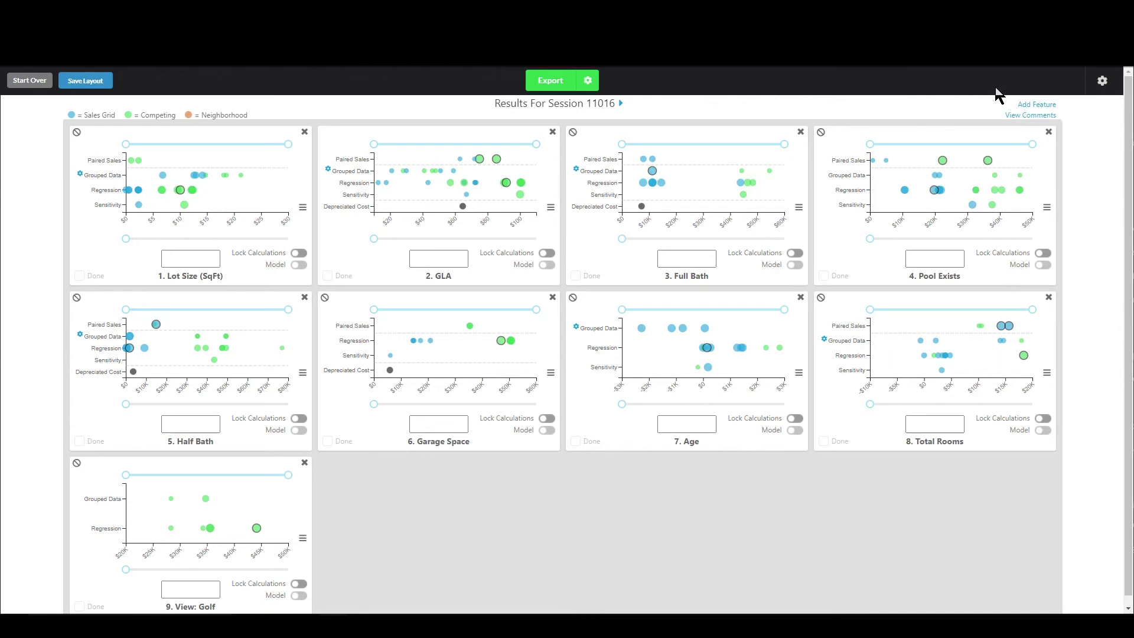
pyautogui.click(1103, 86)
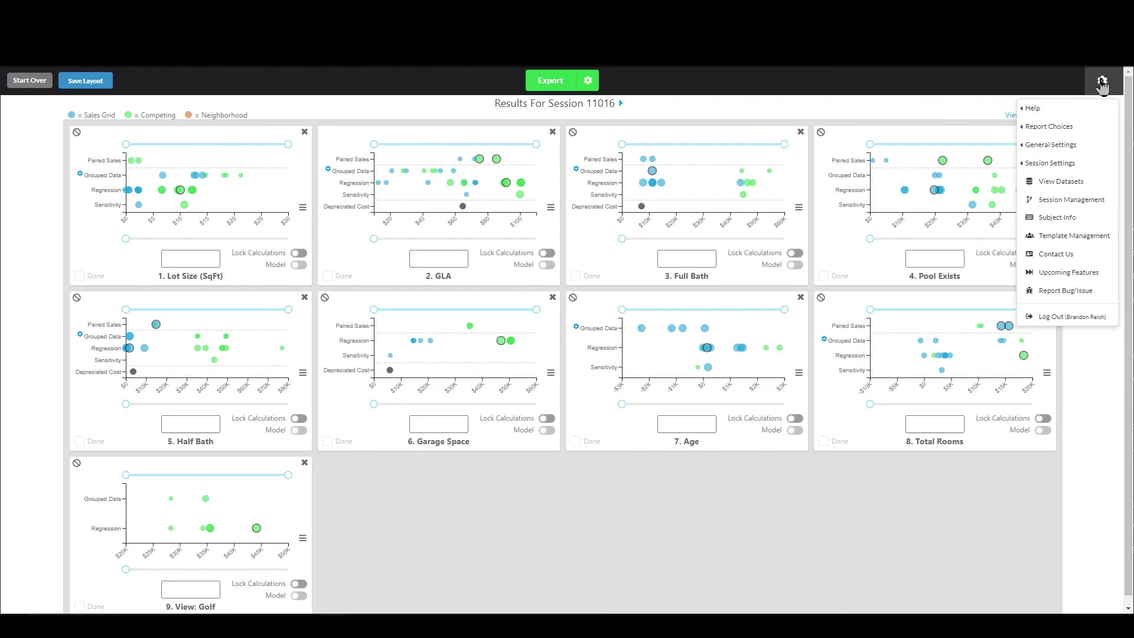
pyautogui.click(1078, 236)
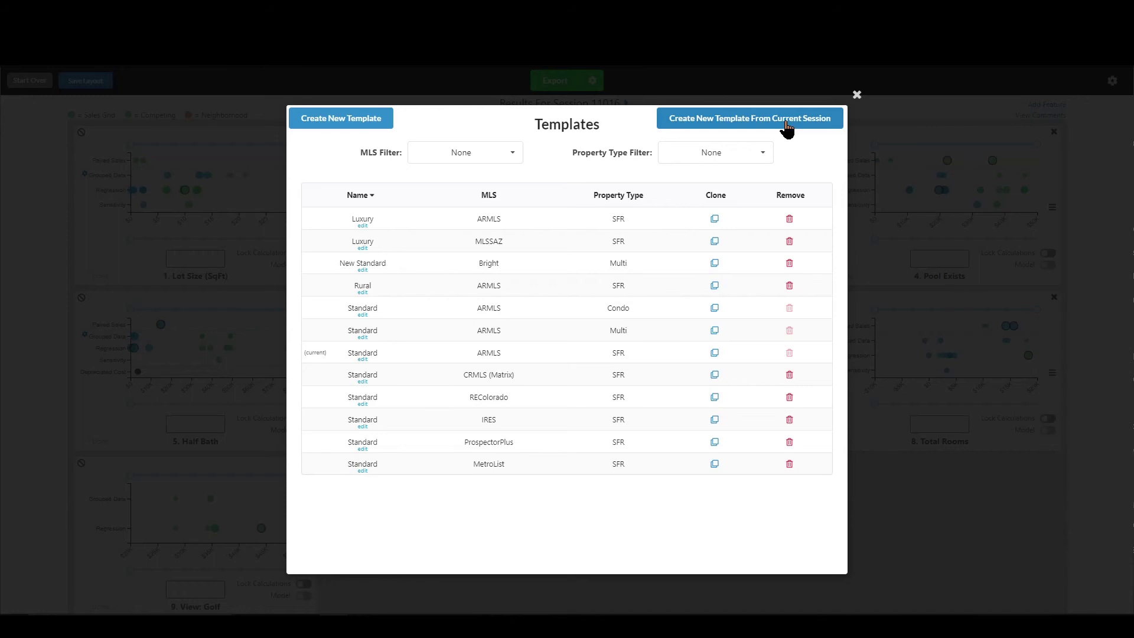
pyautogui.click(856, 94)
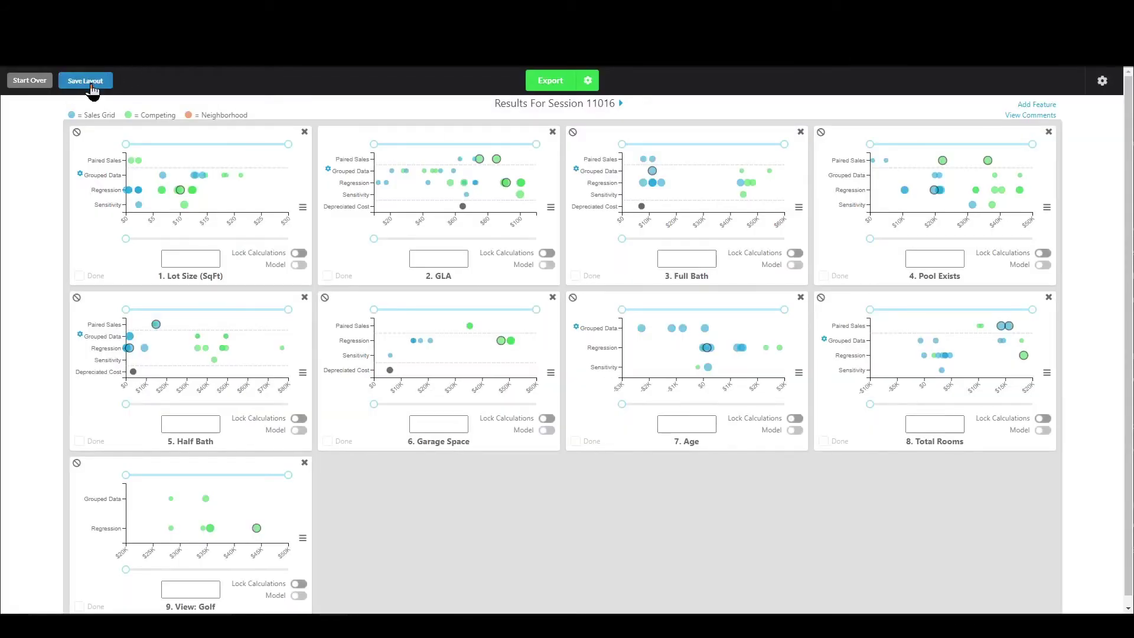
pyautogui.click(1102, 80)
pyautogui.click(1066, 237)
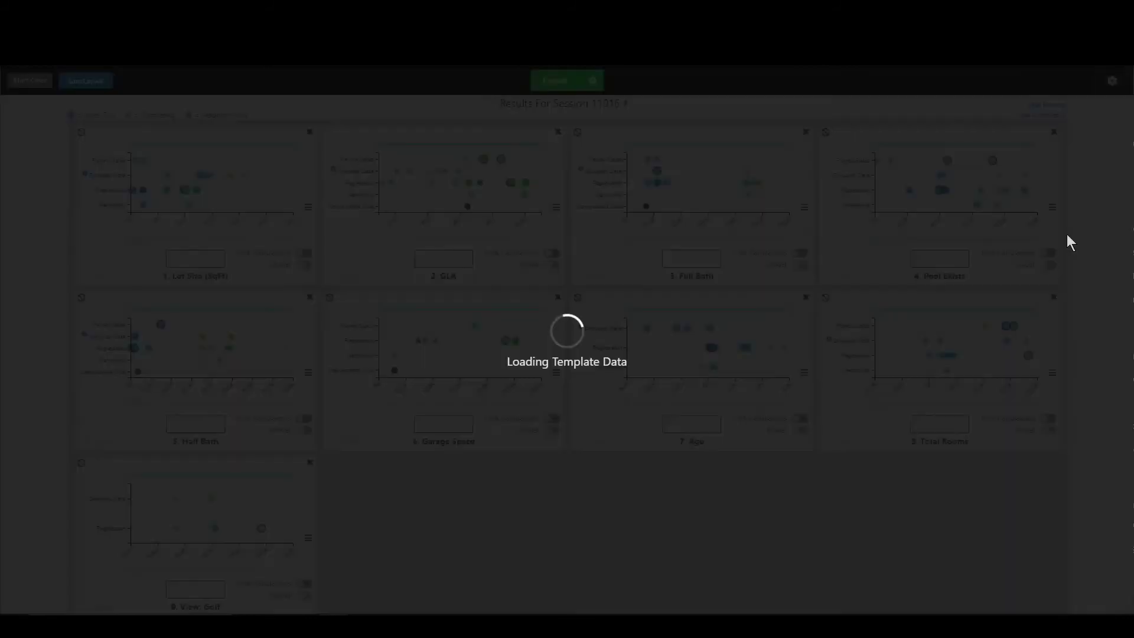
# Save the current session as template 'Golf Course Views', then dismiss leftover prompts and close Templates
pyautogui.click(744, 126)
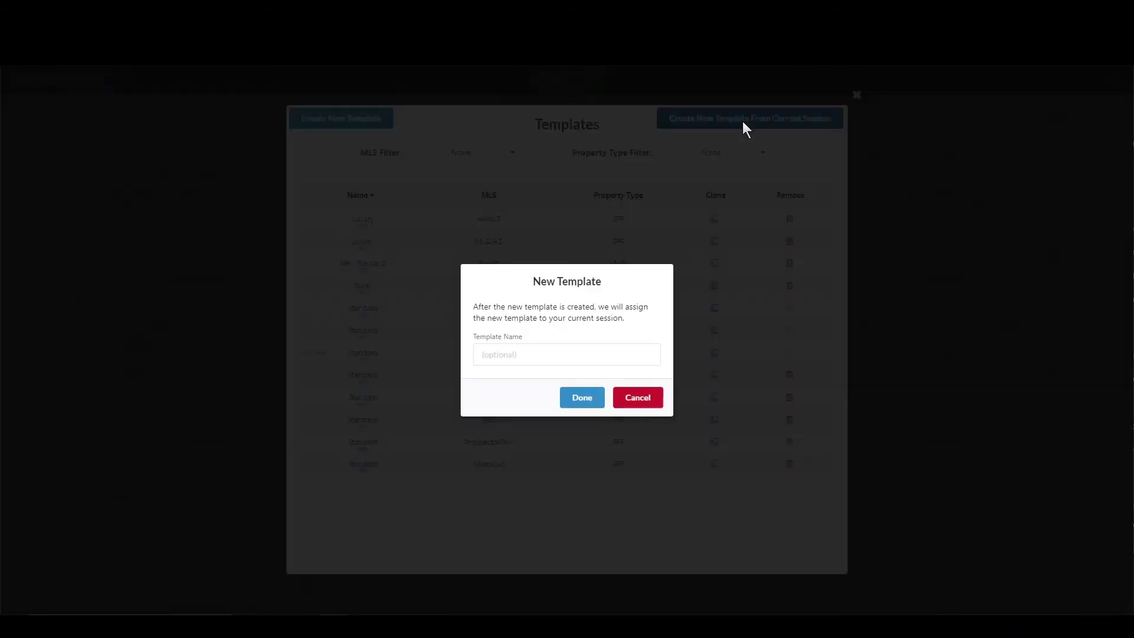
pyautogui.click(553, 348)
pyautogui.write('Golf Course Views')
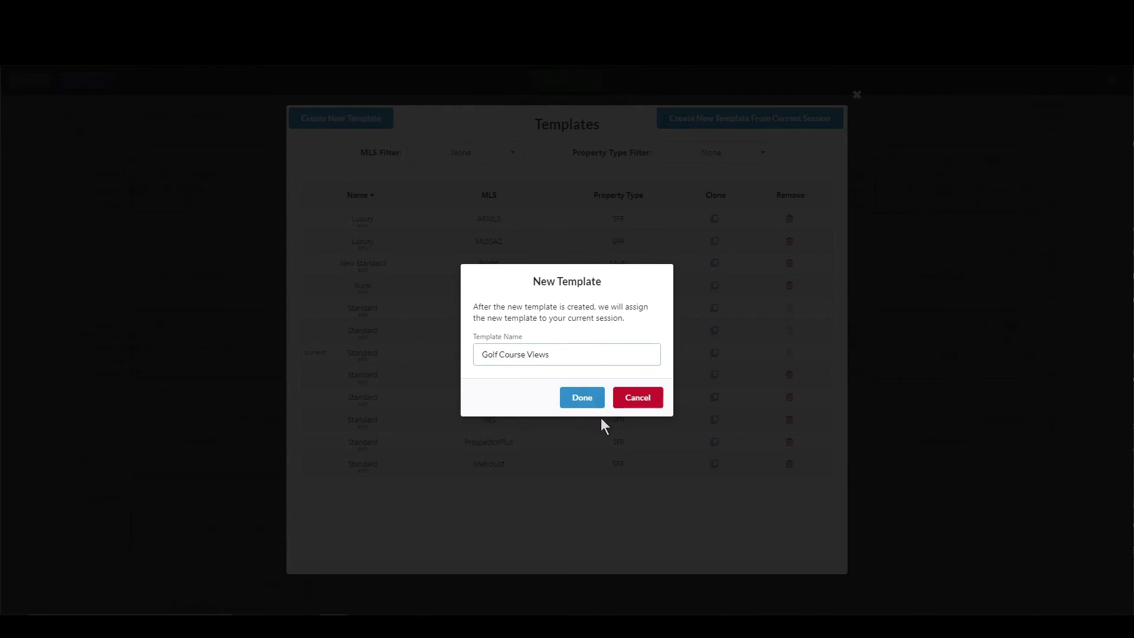
pyautogui.click(588, 400)
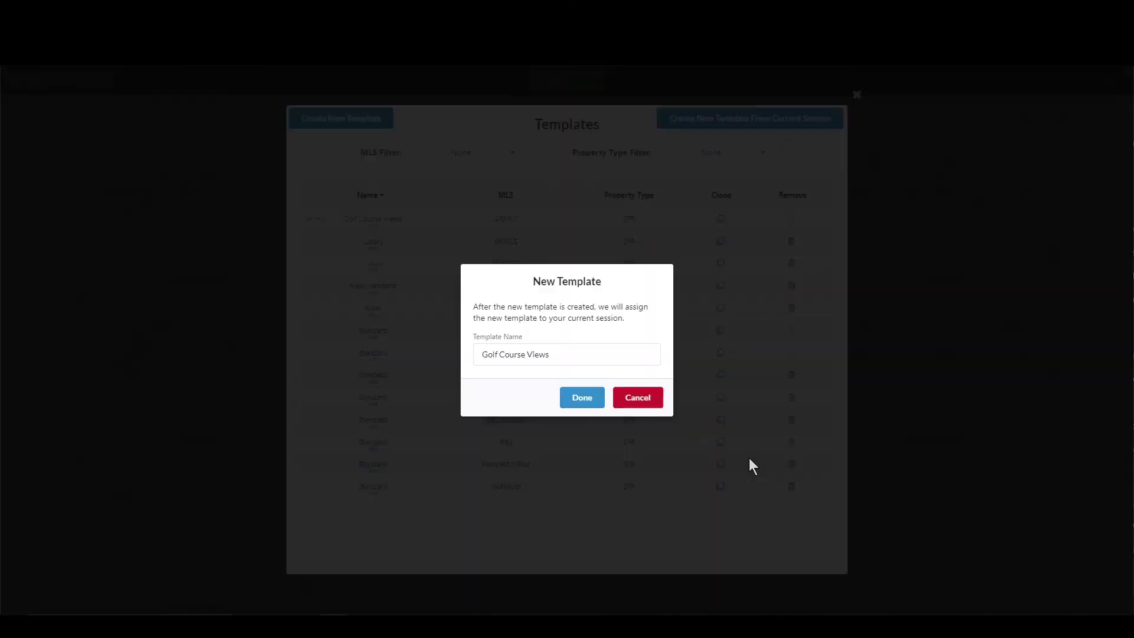
pyautogui.click(634, 397)
pyautogui.click(857, 95)
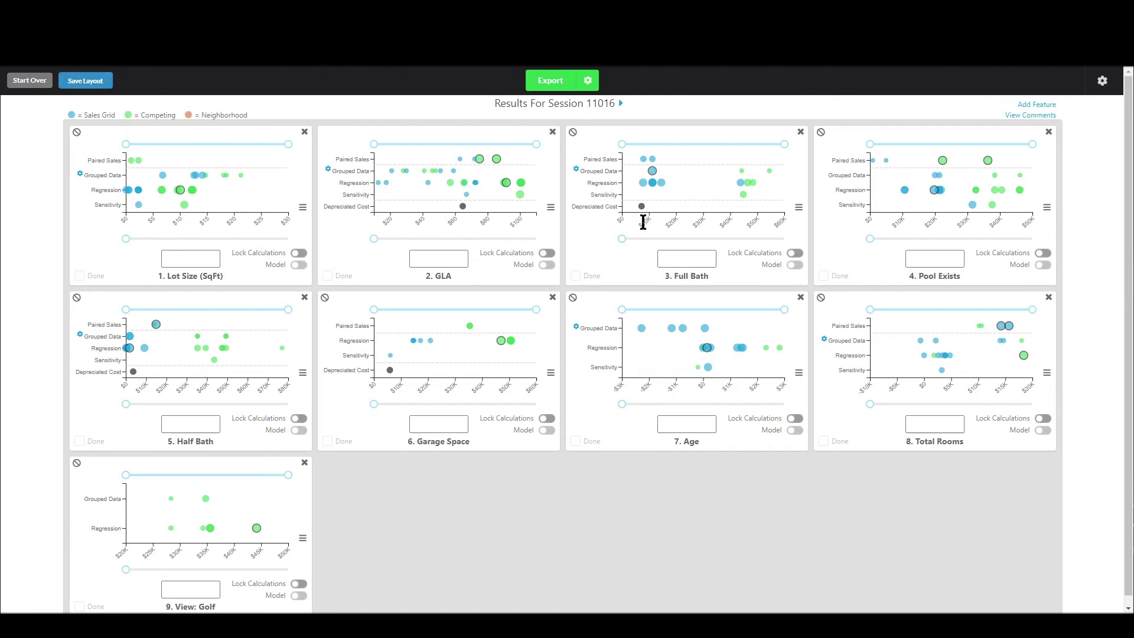
# Save the dashboard layout and bring up the Paired Sales Settings
pyautogui.click(89, 84)
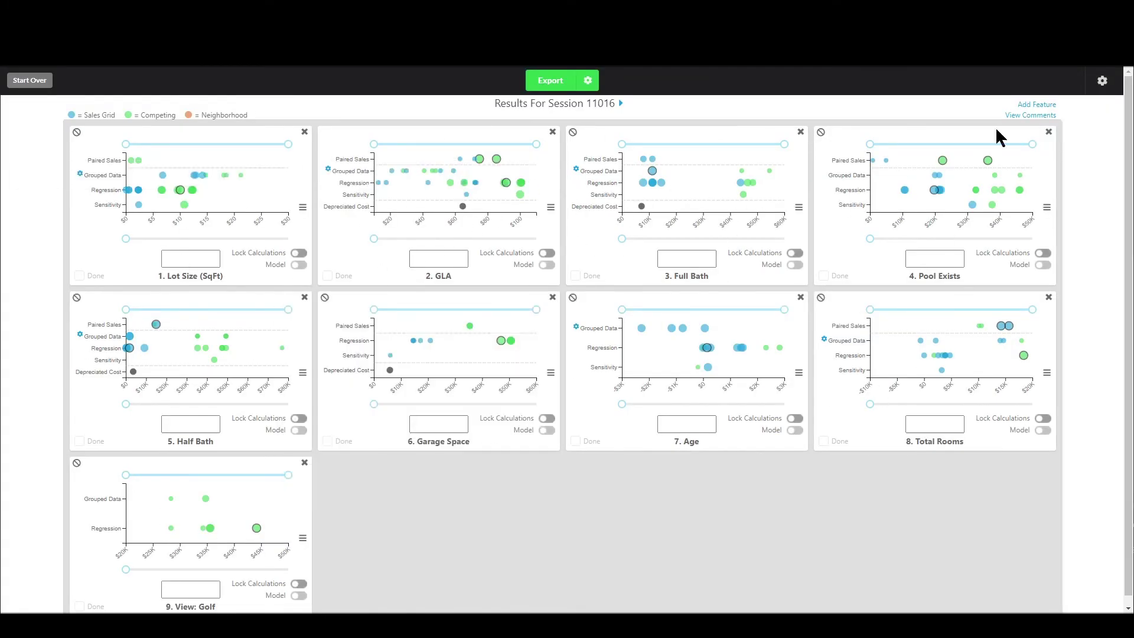
pyautogui.click(1103, 82)
pyautogui.moveTo(1052, 169)
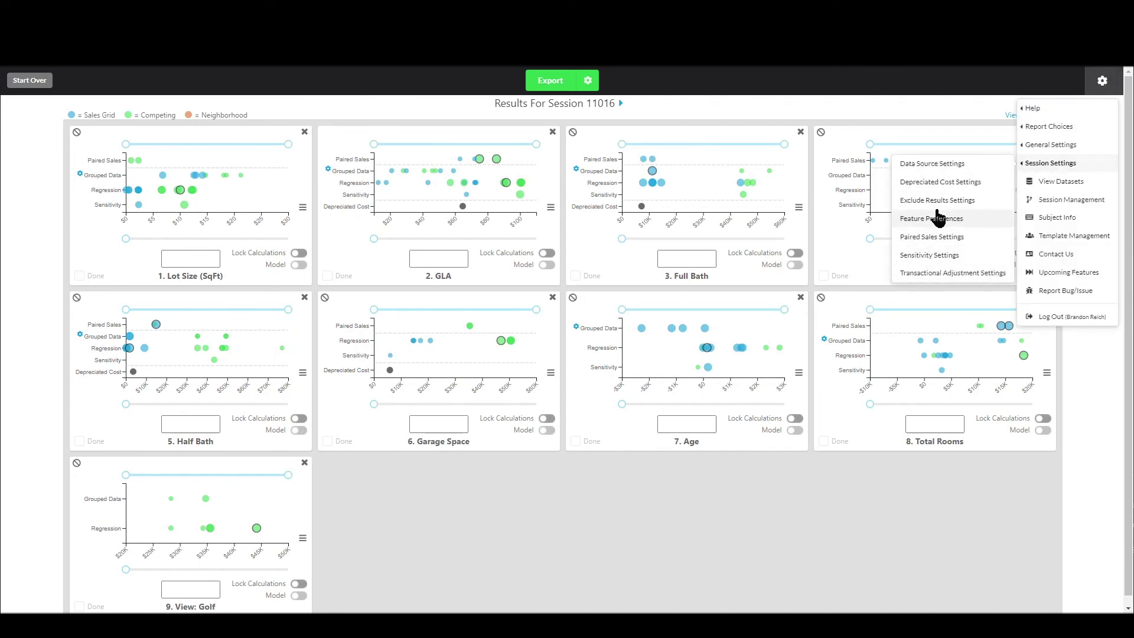
pyautogui.click(938, 238)
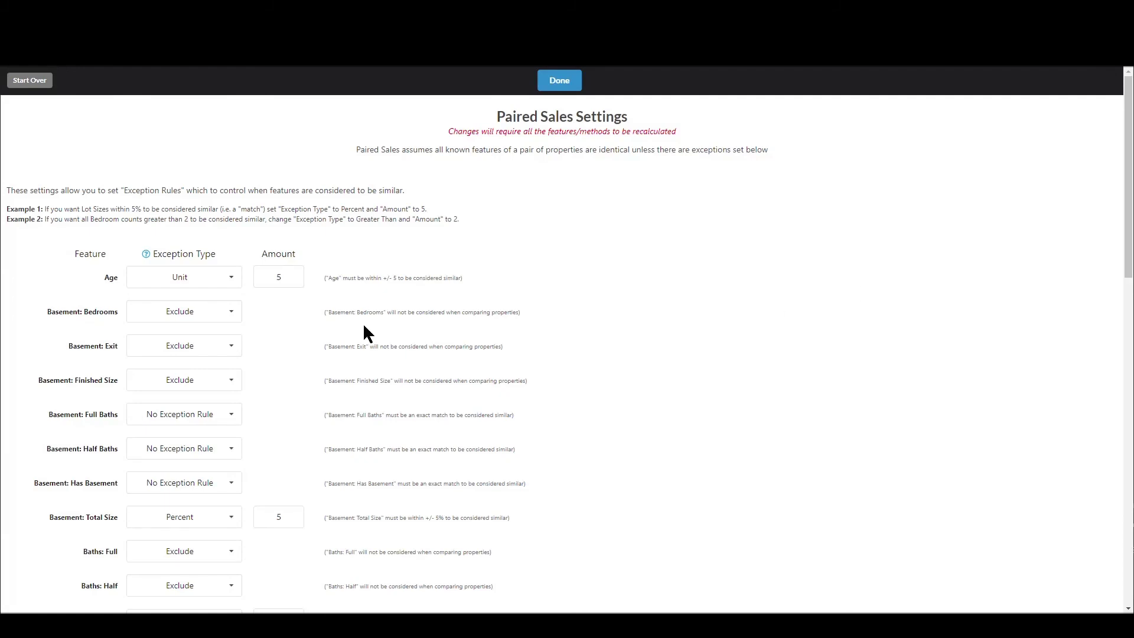
pyautogui.scroll(-5, 268, 423)
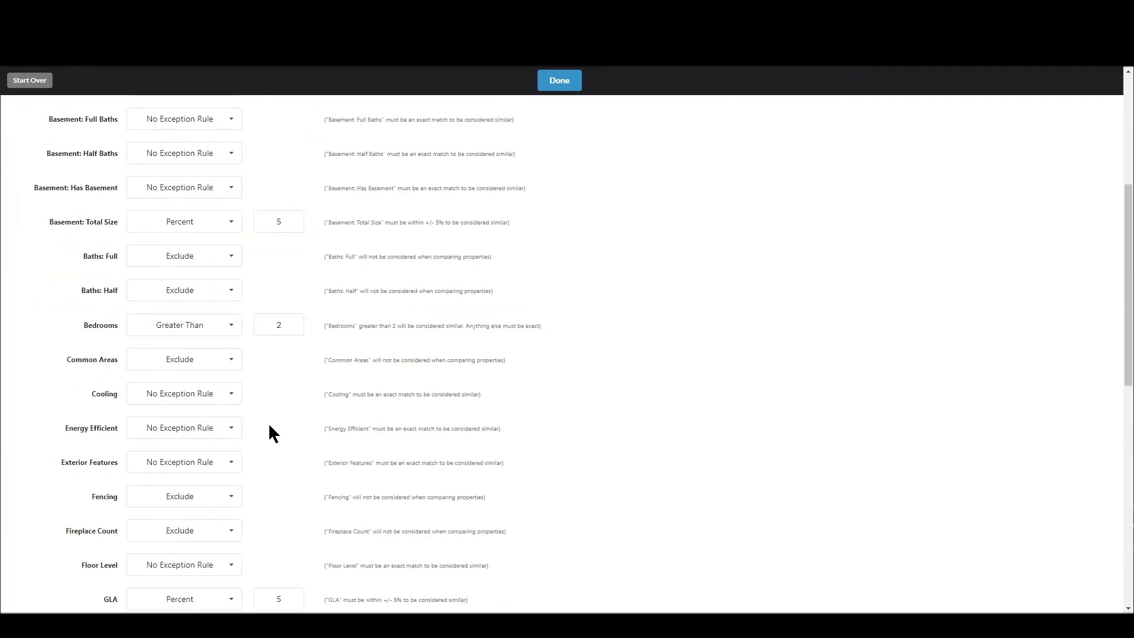
pyautogui.scroll(-3, 260, 423)
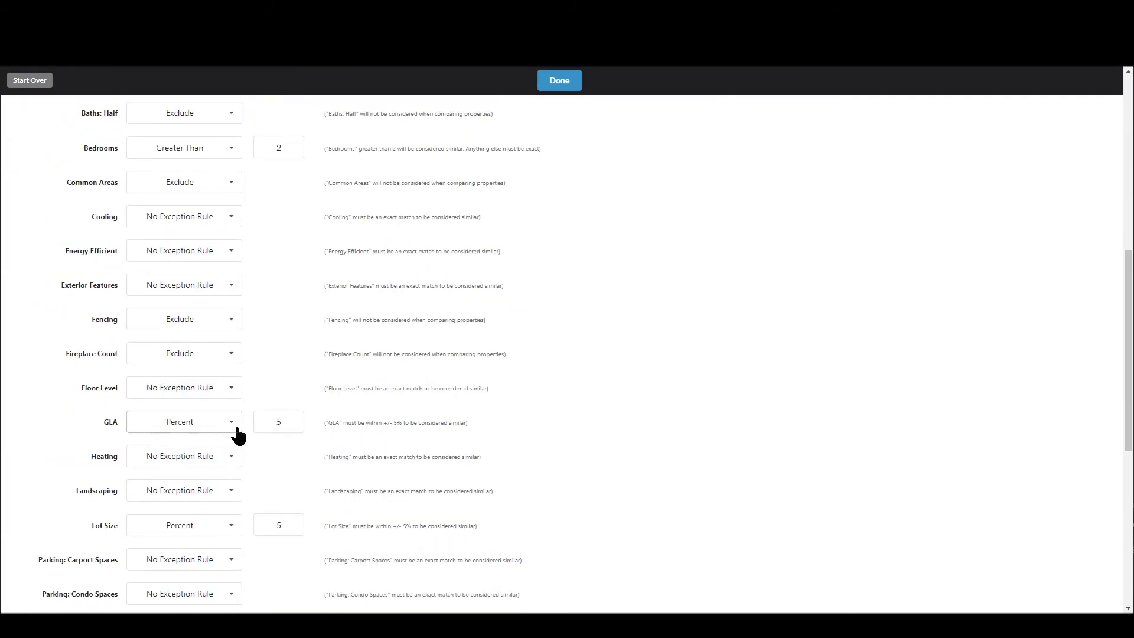
# Set the GLA similarity amount to 3 percent
pyautogui.click(290, 422)
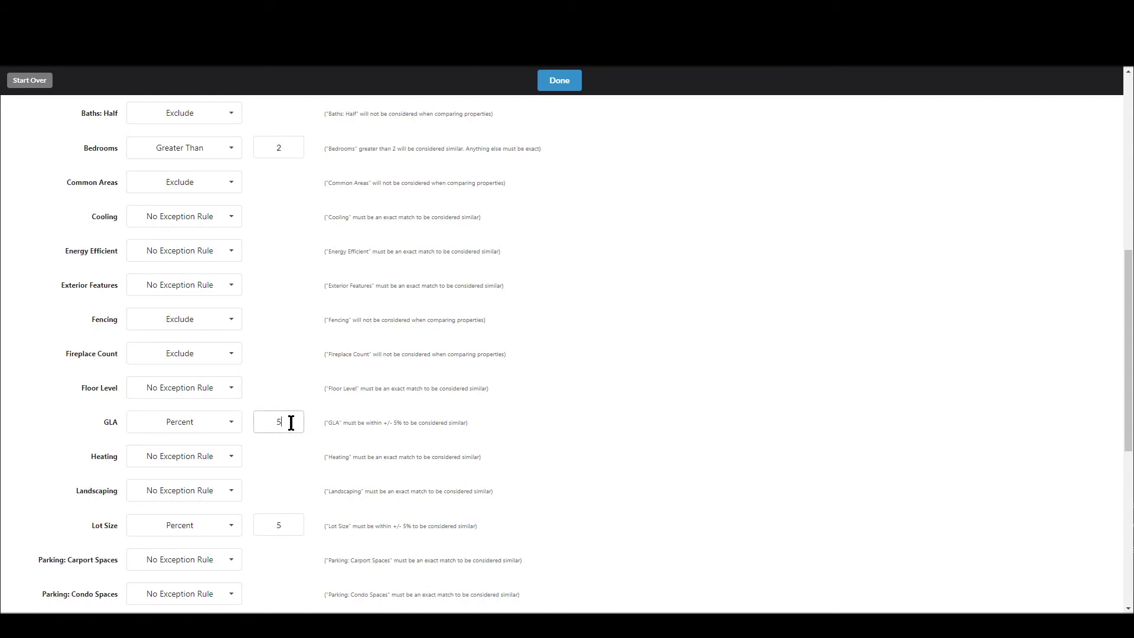
pyautogui.click(218, 429)
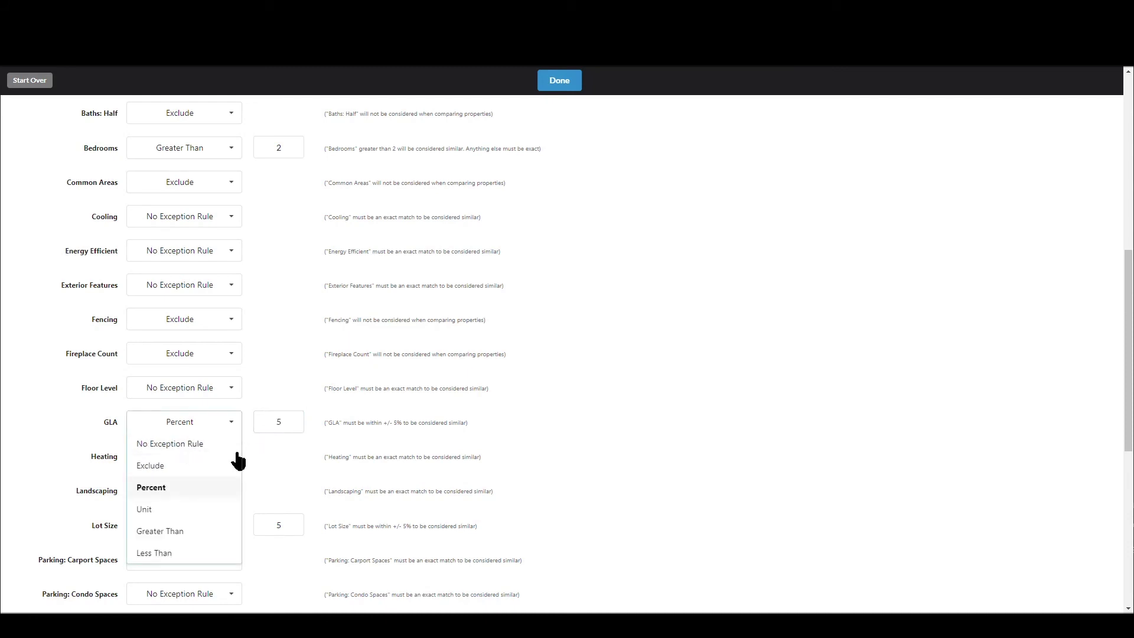
pyautogui.doubleClick(293, 421)
pyautogui.write('3')
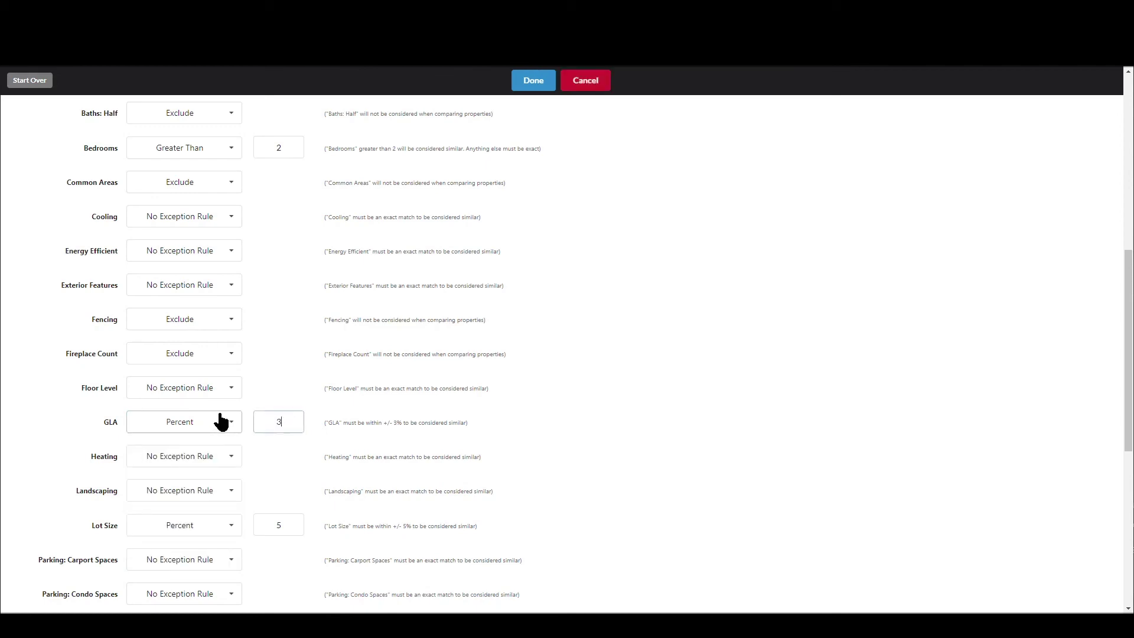
# Change Lot Size to Unit with amount 100 and apply the paired sales changes
pyautogui.click(231, 530)
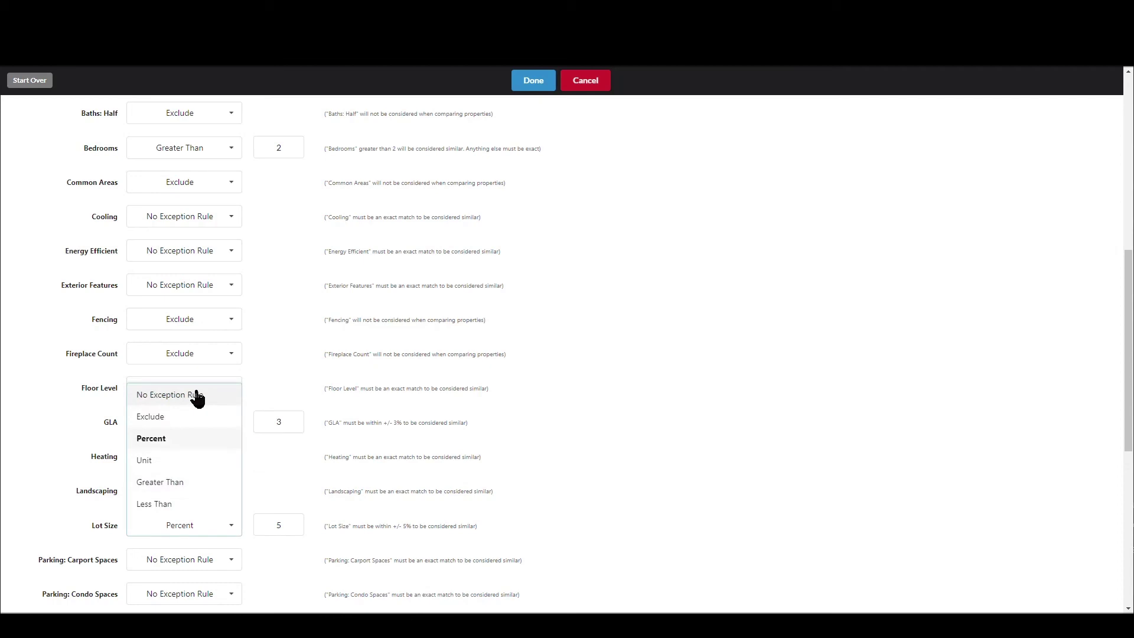
pyautogui.click(234, 534)
pyautogui.click(233, 535)
pyautogui.click(177, 461)
pyautogui.doubleClick(279, 525)
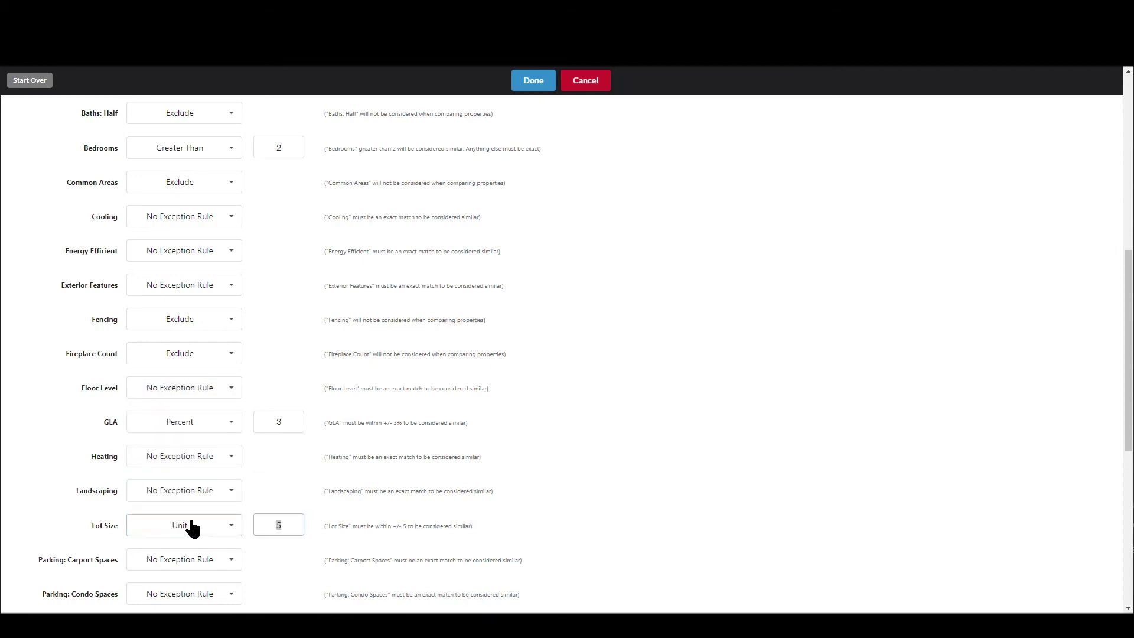
pyautogui.write('100')
pyautogui.click(190, 526)
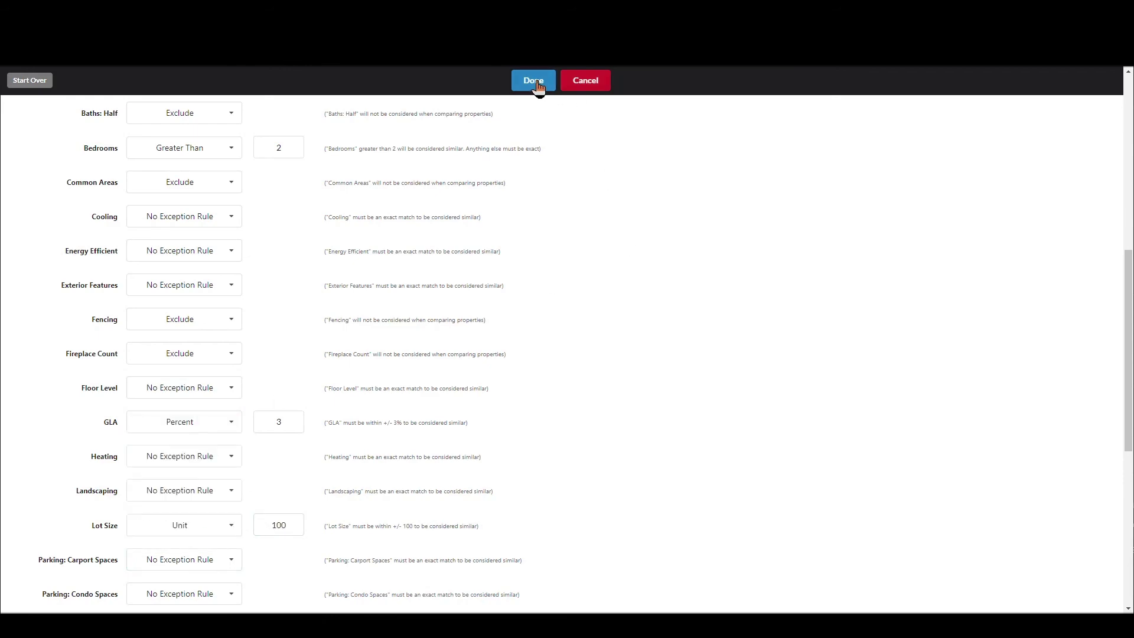
pyautogui.scroll(8, 541, 163)
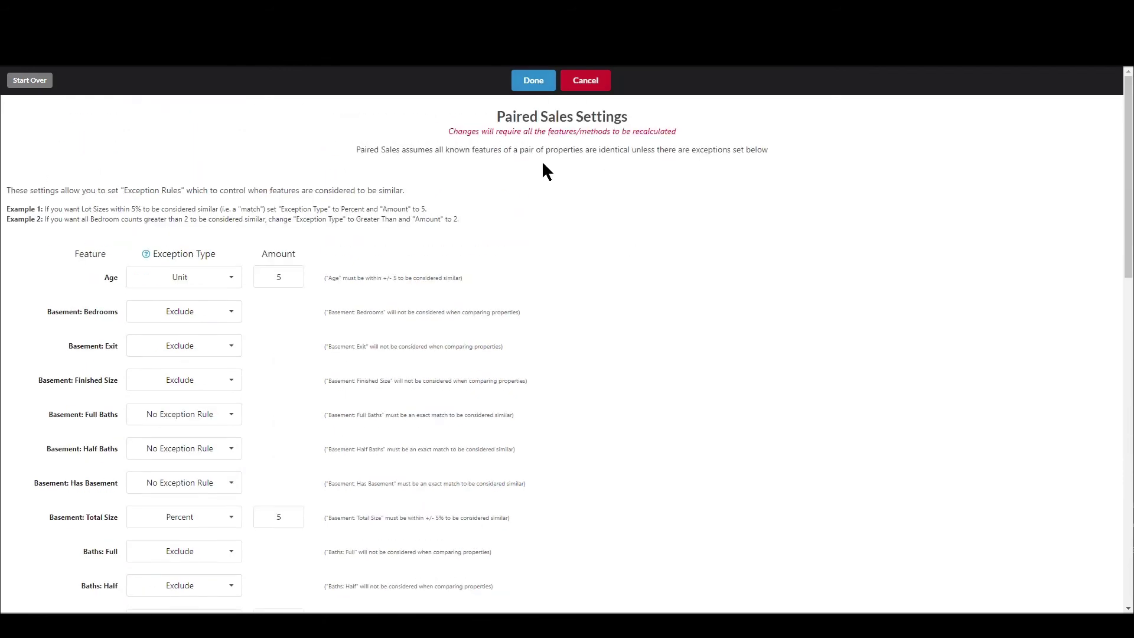
pyautogui.click(534, 83)
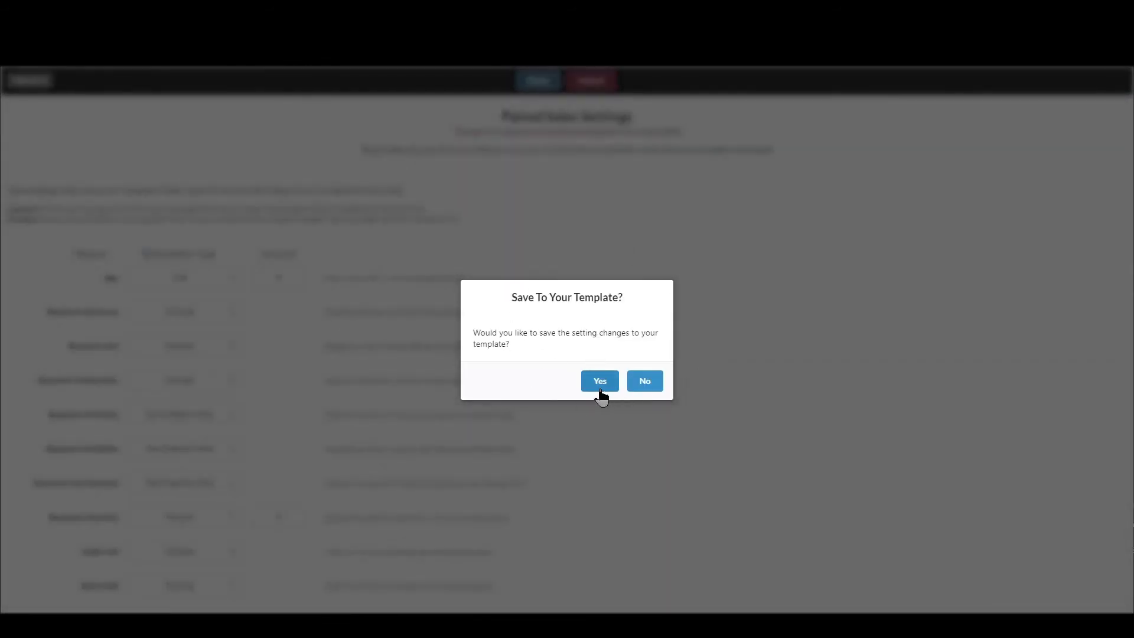
# Confirm saving the paired sales setting changes to the Golf Course Views template
pyautogui.click(600, 382)
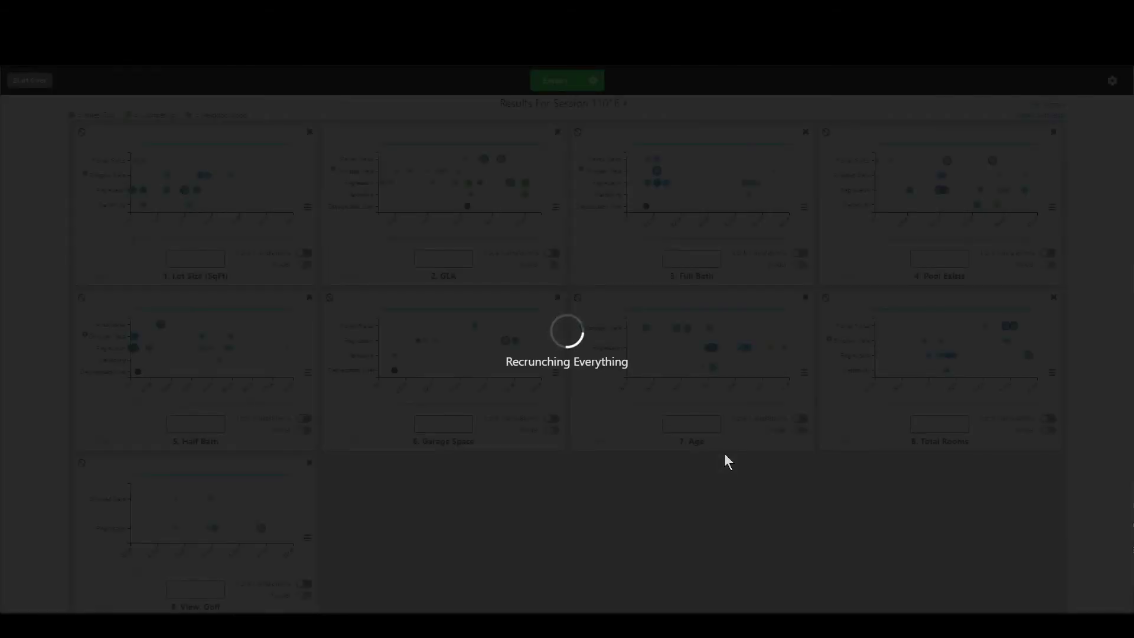